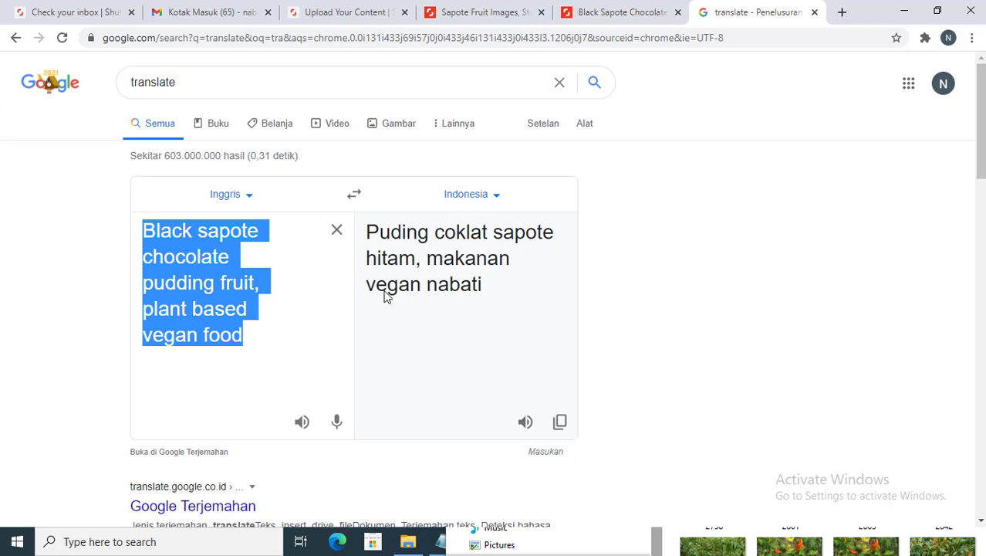
Step: Search Google for translate in a new browser tab to bring up a second translator
{"action": "left_click", "coordinate": [259, 341]}
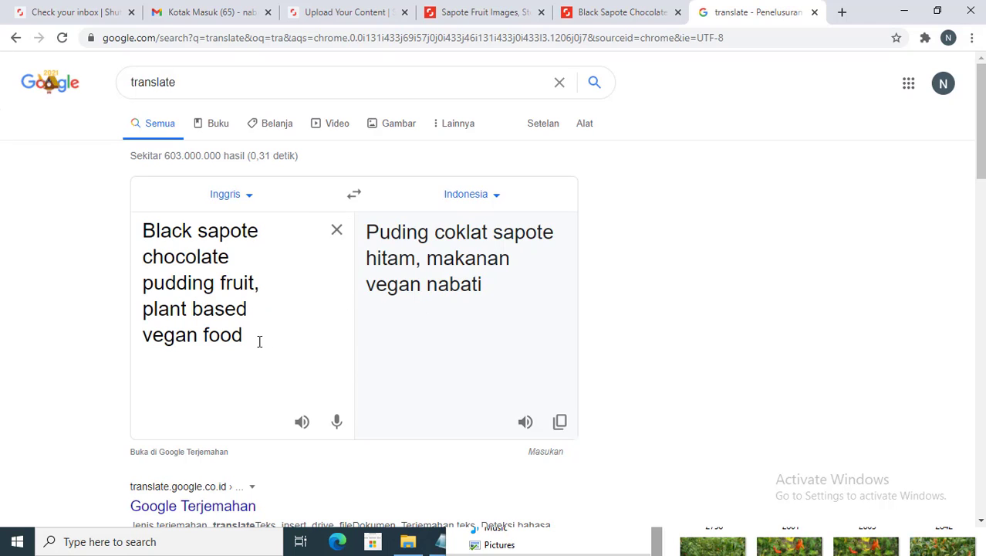
{"action": "left_click", "coordinate": [842, 13]}
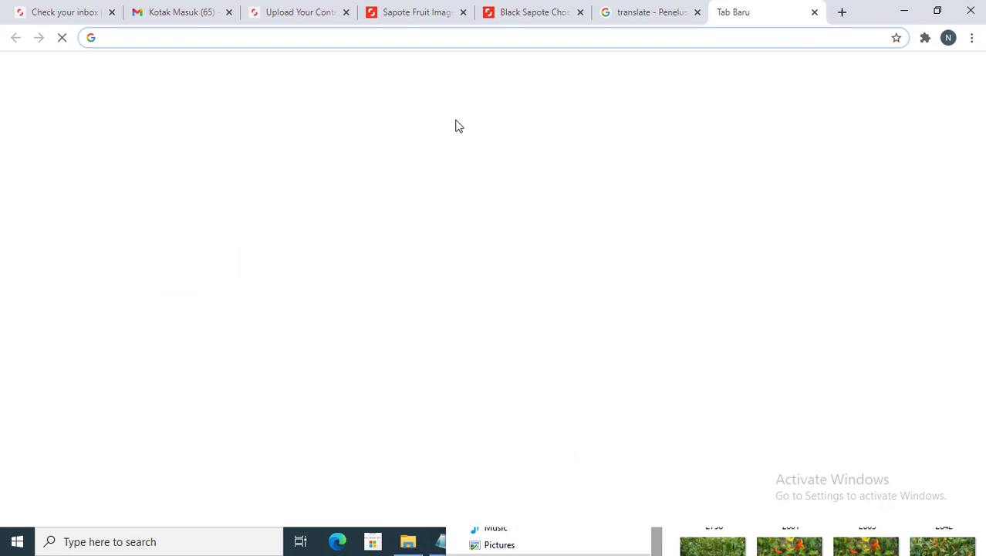
{"action": "type", "text": "tra"}
{"action": "key", "text": "Return"}
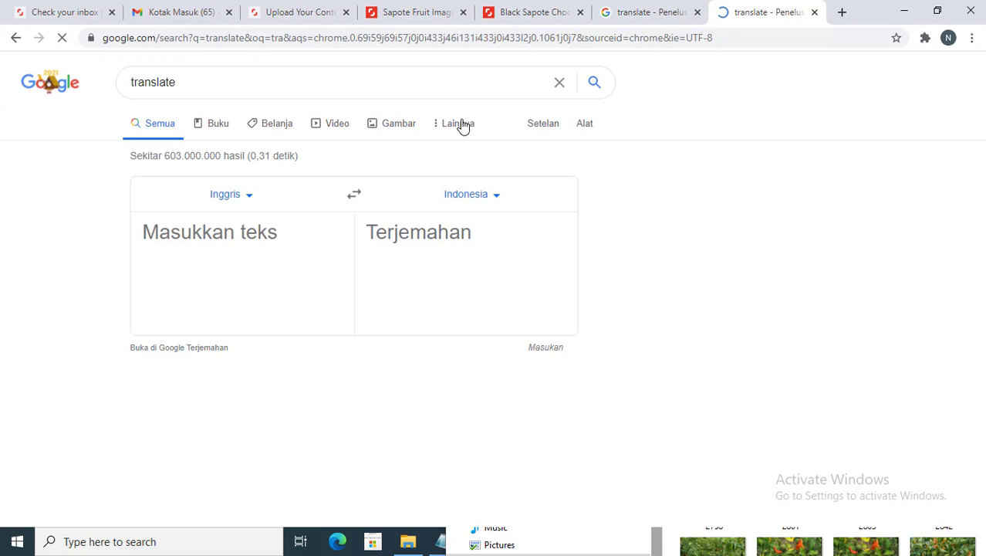
Step: Switch the translation direction to Indonesian to English and enter "dengan background hijau" as the source text
{"action": "left_click", "coordinate": [356, 196]}
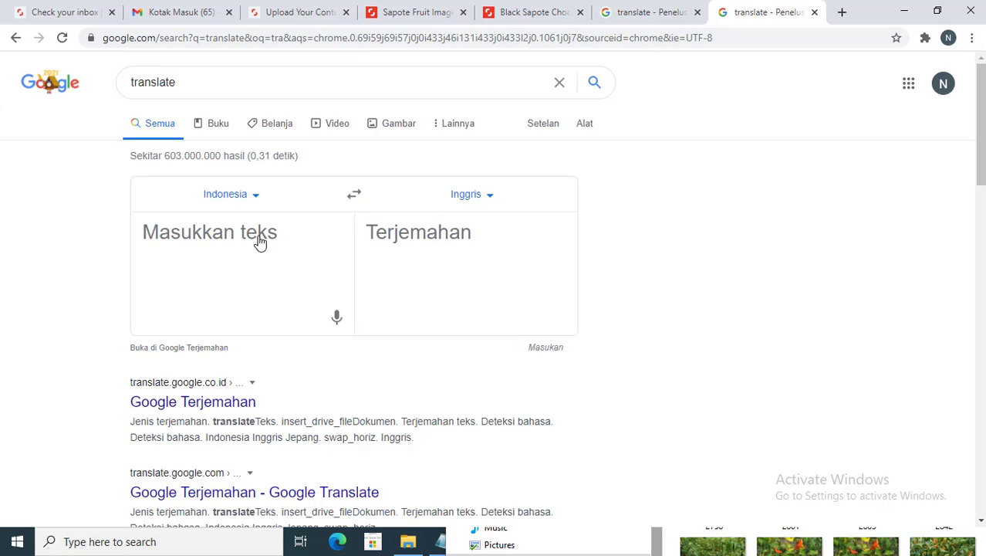
{"action": "left_click", "coordinate": [259, 241]}
{"action": "type", "text": "dengan ba"}
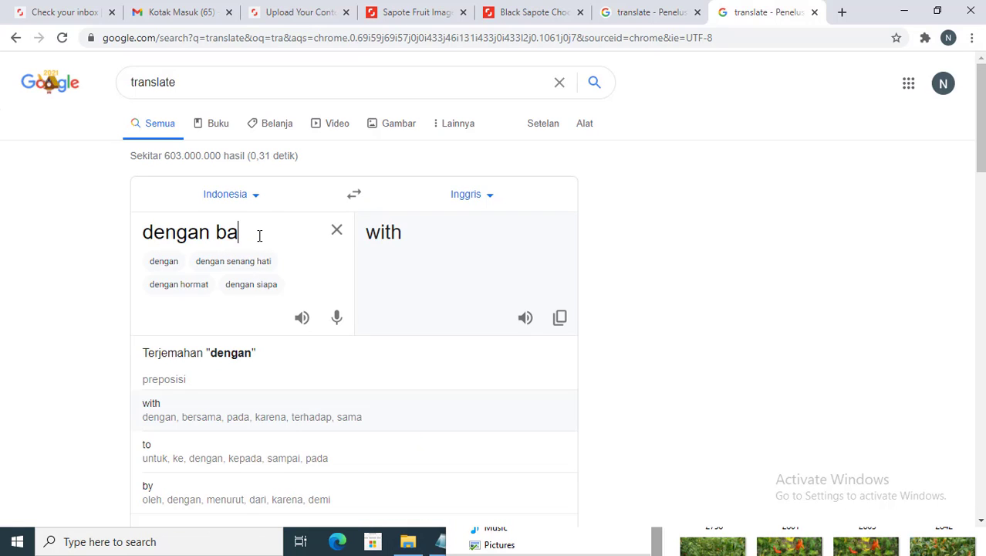
{"action": "type", "text": "ckground hi"}
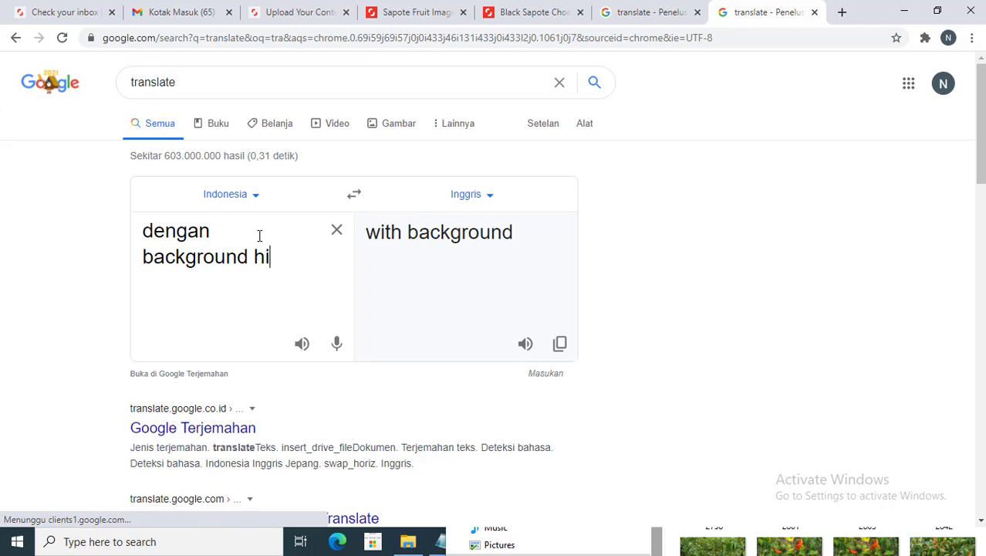
{"action": "type", "text": "jau"}
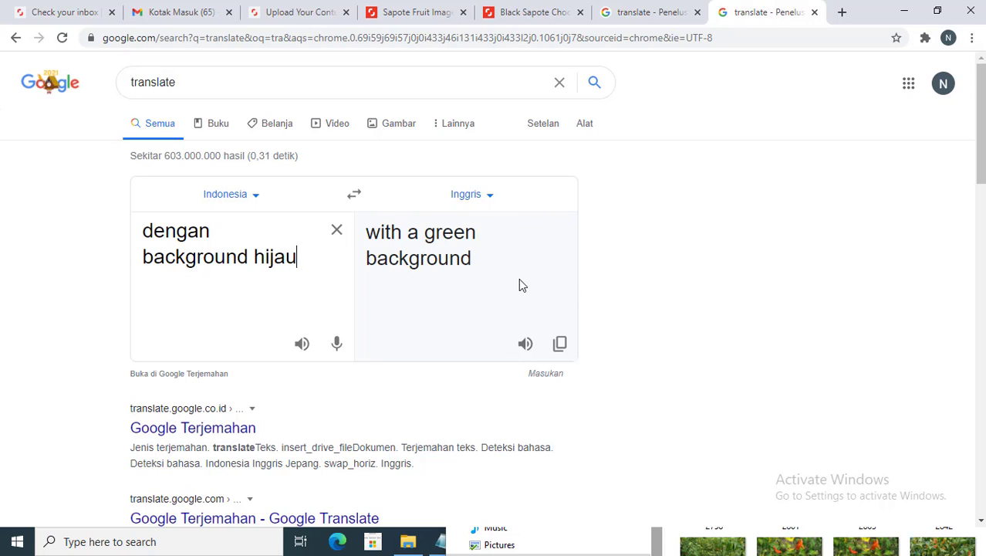
Step: Copy "with a green background" and append it to the black sapote sentence in the first translator tab, ending with a period
{"action": "left_click_drag", "start_coordinate": [518, 286], "coordinate": [362, 230]}
{"action": "key", "text": "ctrl+c"}
{"action": "right_click", "coordinate": [399, 236]}
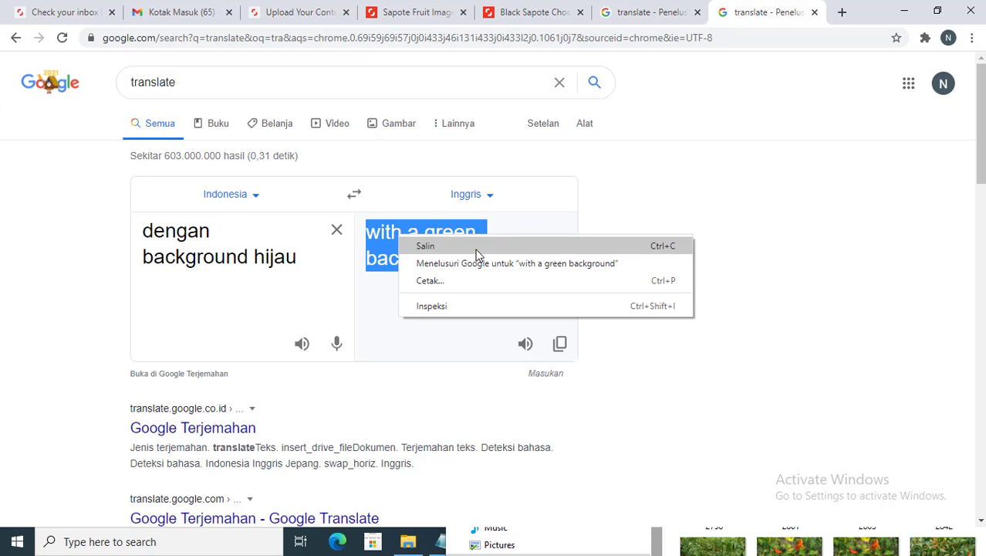
{"action": "left_click", "coordinate": [477, 254]}
{"action": "left_click", "coordinate": [641, 11]}
{"action": "triple_click", "coordinate": [308, 333]}
{"action": "left_click", "coordinate": [287, 333]}
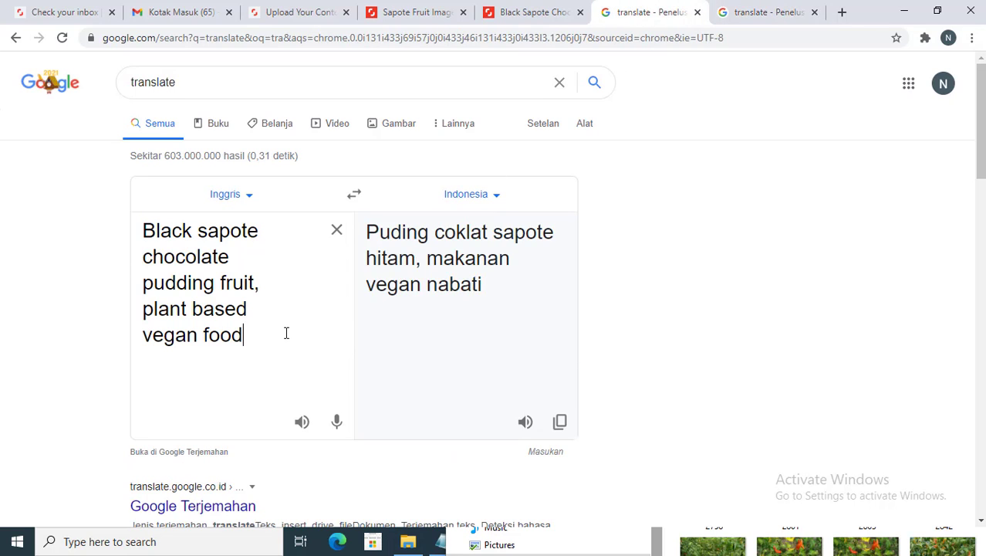
{"action": "key", "text": "ctrl+v"}
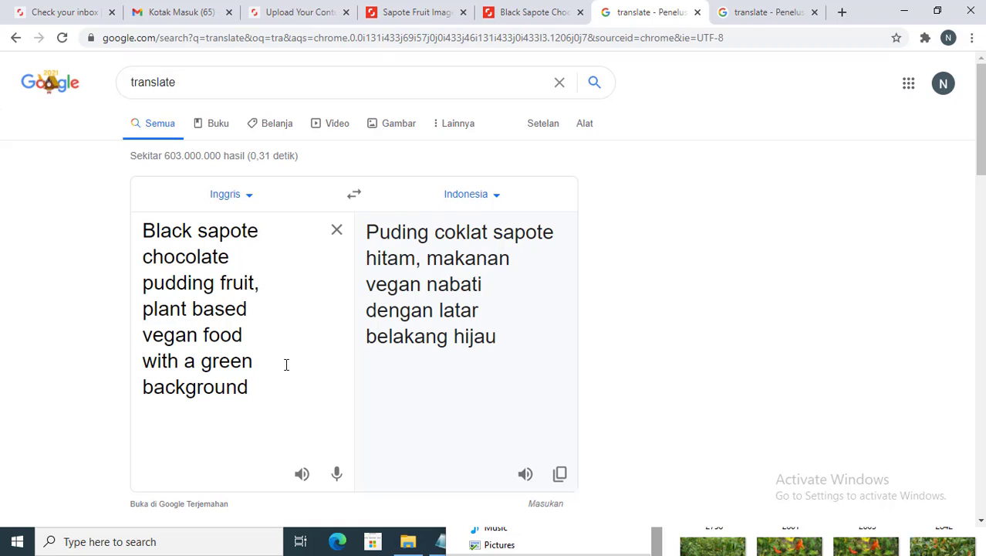
{"action": "type", "text": "."}
Step: Copy the complete English black sapote description from the translator's source text
{"action": "left_click_drag", "start_coordinate": [274, 394], "coordinate": [127, 240]}
{"action": "right_click", "coordinate": [168, 230]}
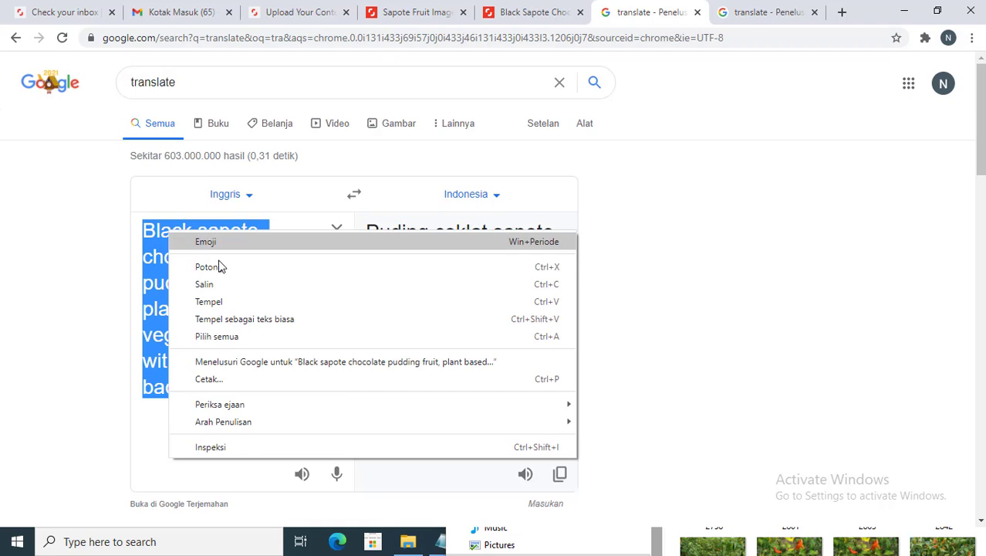
{"action": "left_click", "coordinate": [226, 285]}
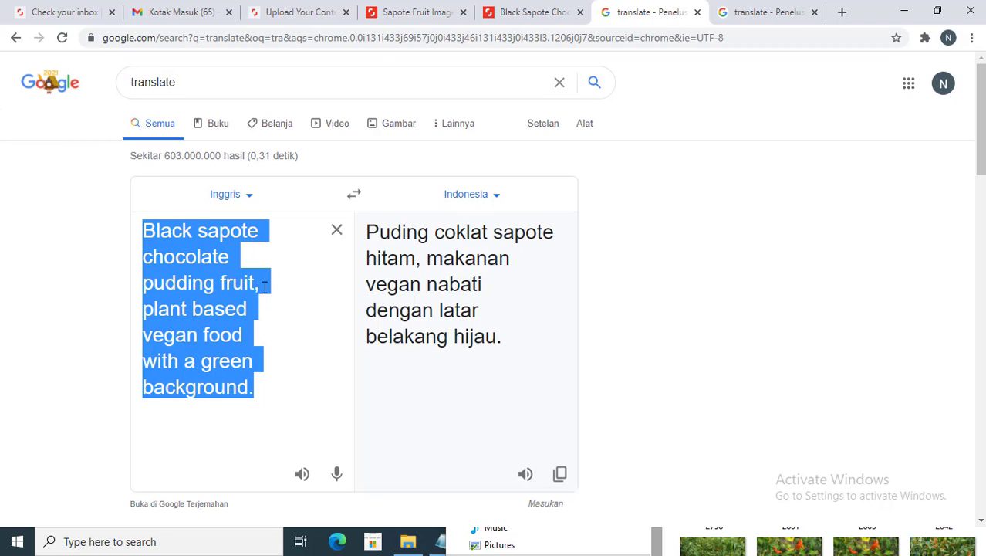
{"action": "left_click_drag", "start_coordinate": [264, 287], "coordinate": [104, 225]}
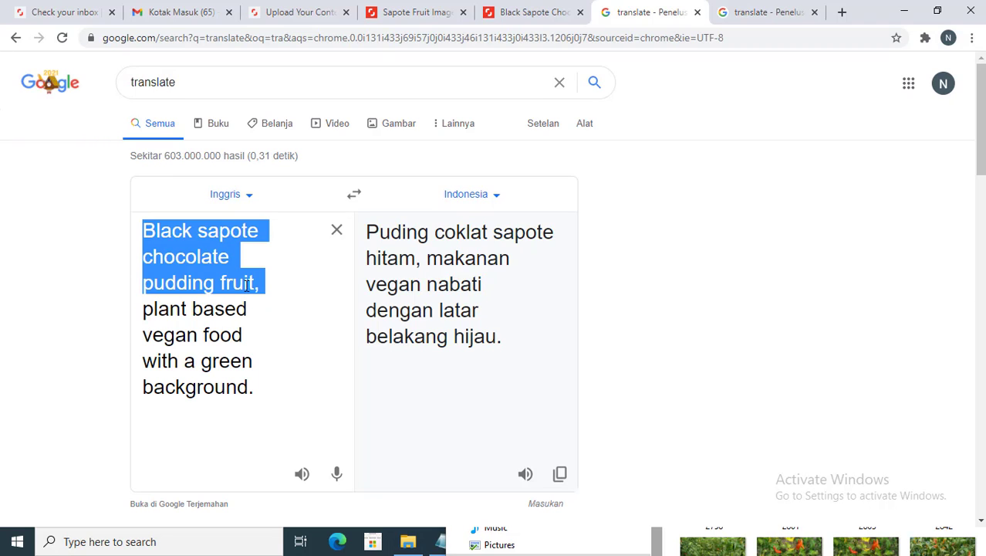
{"action": "left_click", "coordinate": [141, 234]}
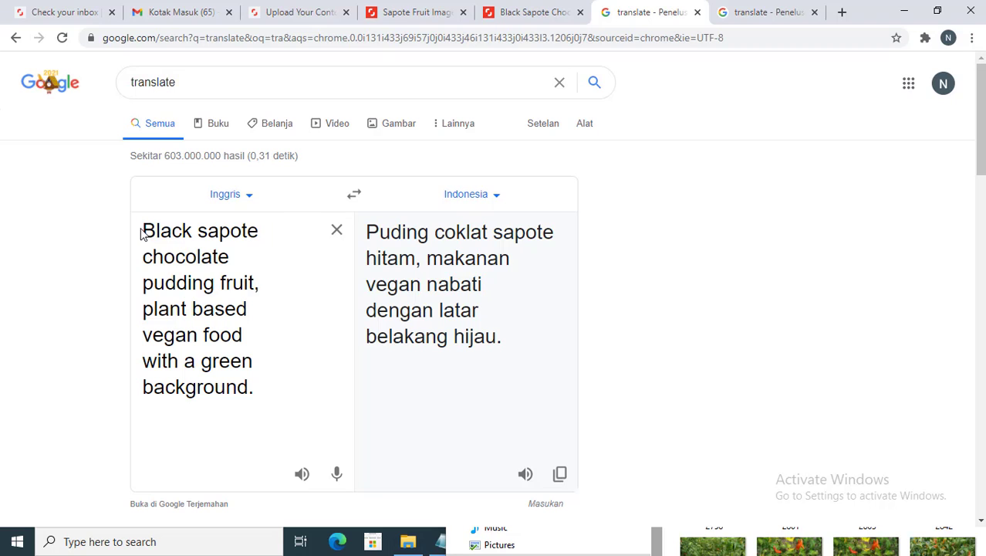
{"action": "key", "text": "ctrl+a"}
{"action": "left_click_drag", "start_coordinate": [147, 230], "coordinate": [251, 389]}
{"action": "left_click", "coordinate": [147, 230]}
{"action": "double_click", "coordinate": [165, 230]}
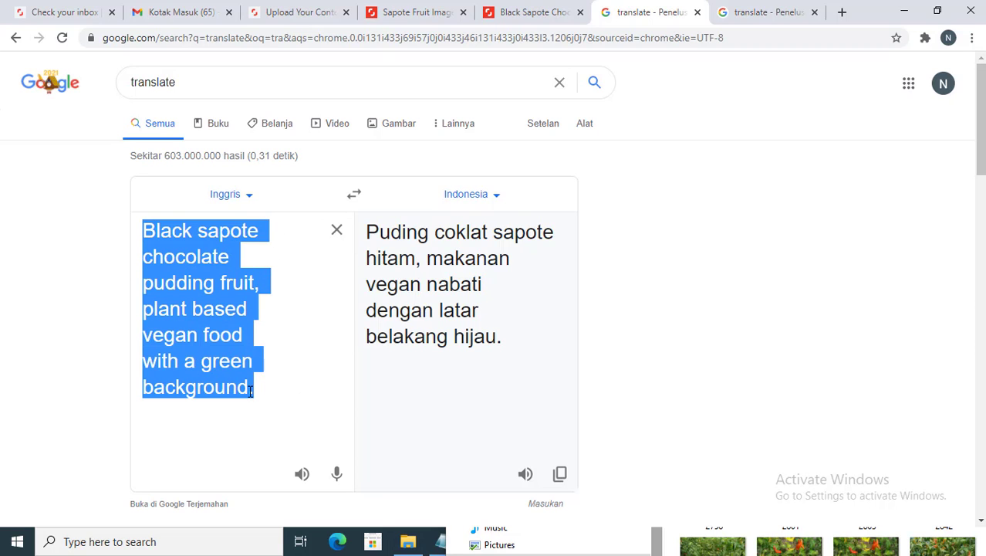
Step: Return to the Shutterstock contributor upload, proceed with the two uploaded photos to content submission and dismiss the introductory dialog
{"action": "left_click", "coordinate": [300, 9]}
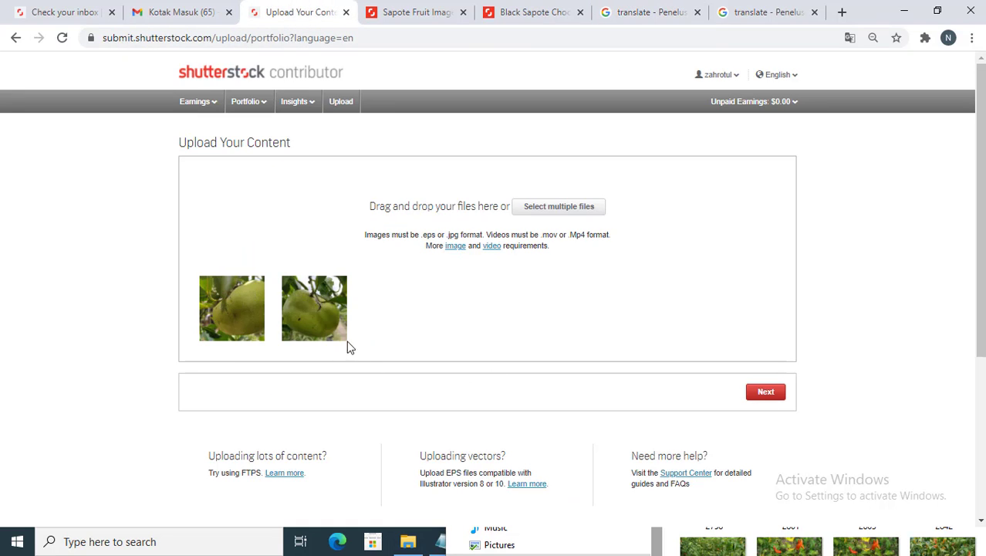
{"action": "left_click", "coordinate": [753, 397]}
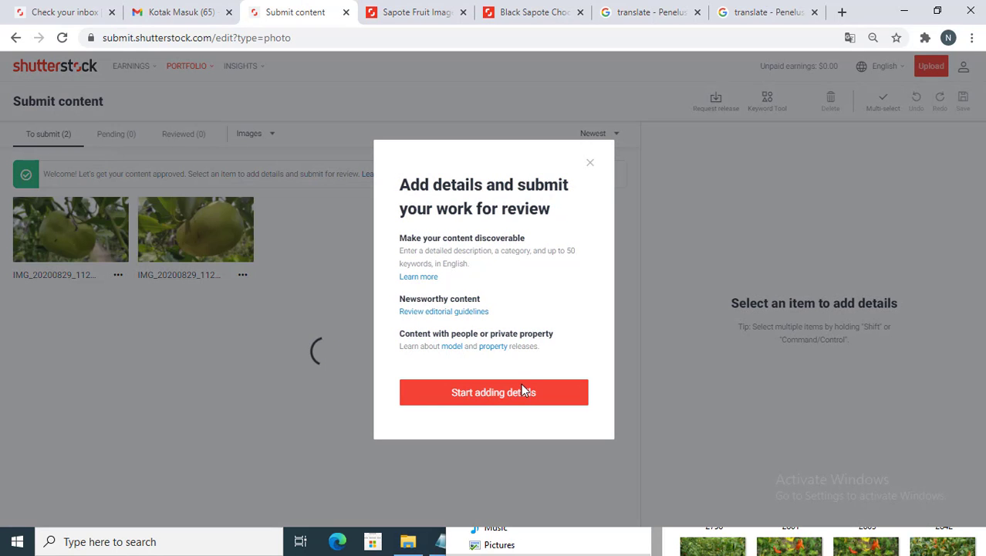
{"action": "left_click", "coordinate": [589, 162]}
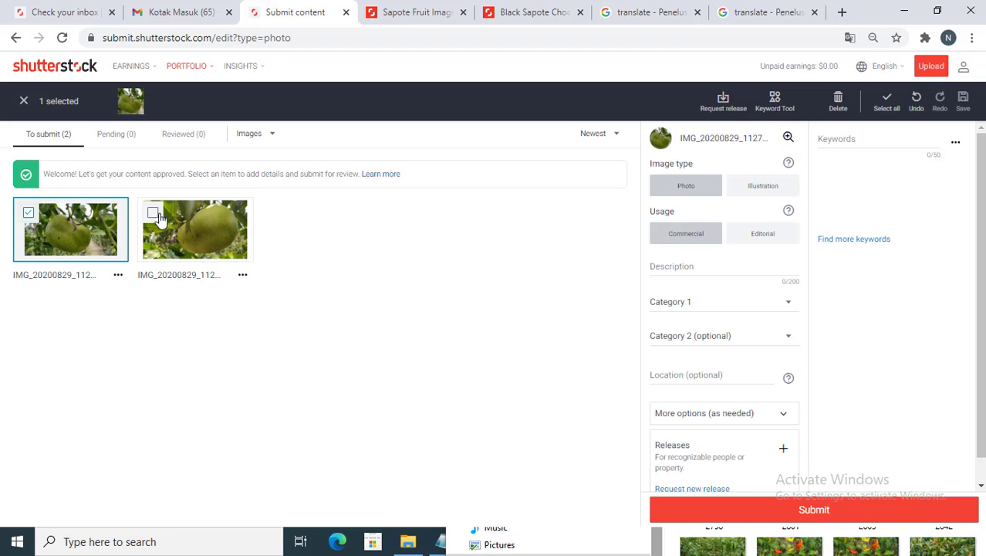
Step: Select both uploaded fruit photos together using multi-select and select all
{"action": "left_click", "coordinate": [231, 227], "text": "shift"}
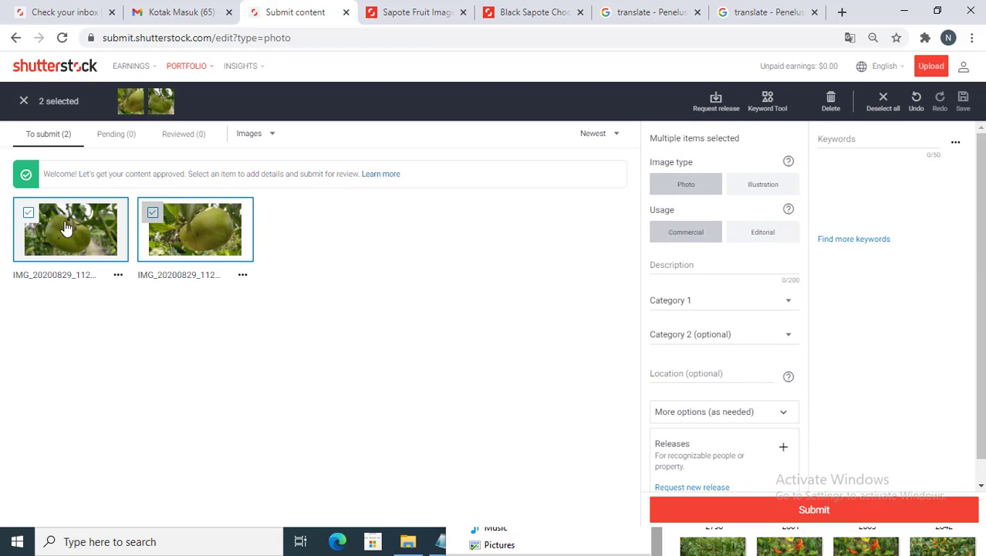
{"action": "left_click", "coordinate": [388, 252]}
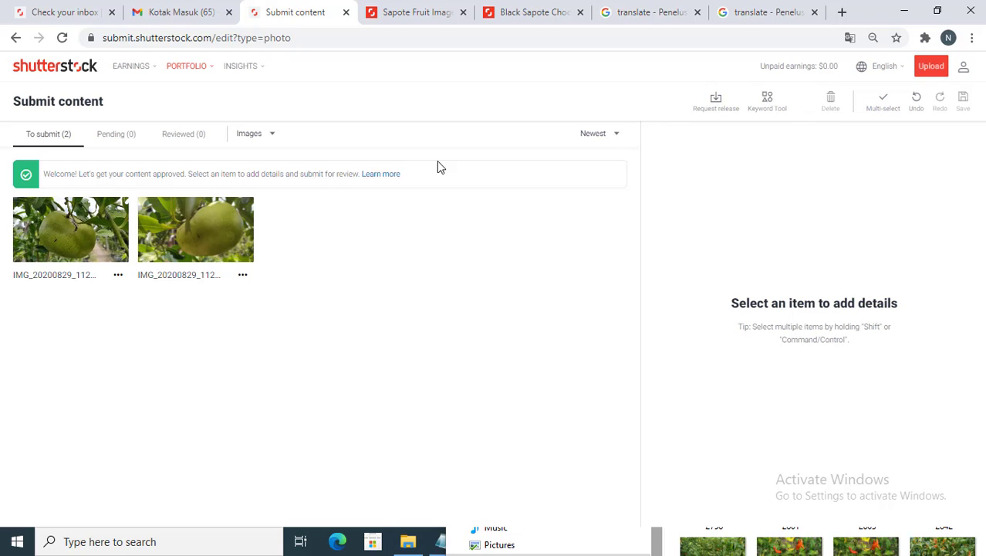
{"action": "left_click", "coordinate": [885, 102]}
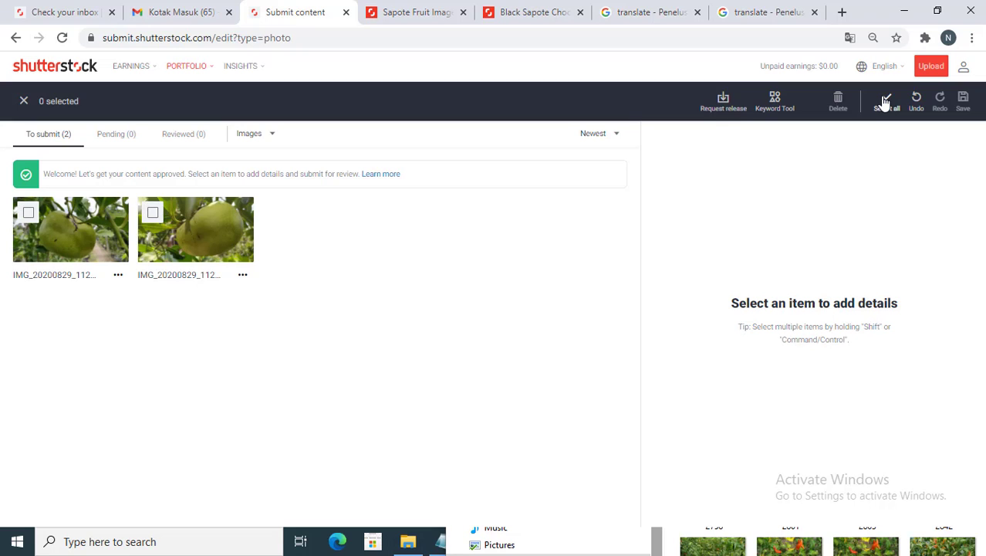
{"action": "left_click", "coordinate": [880, 104]}
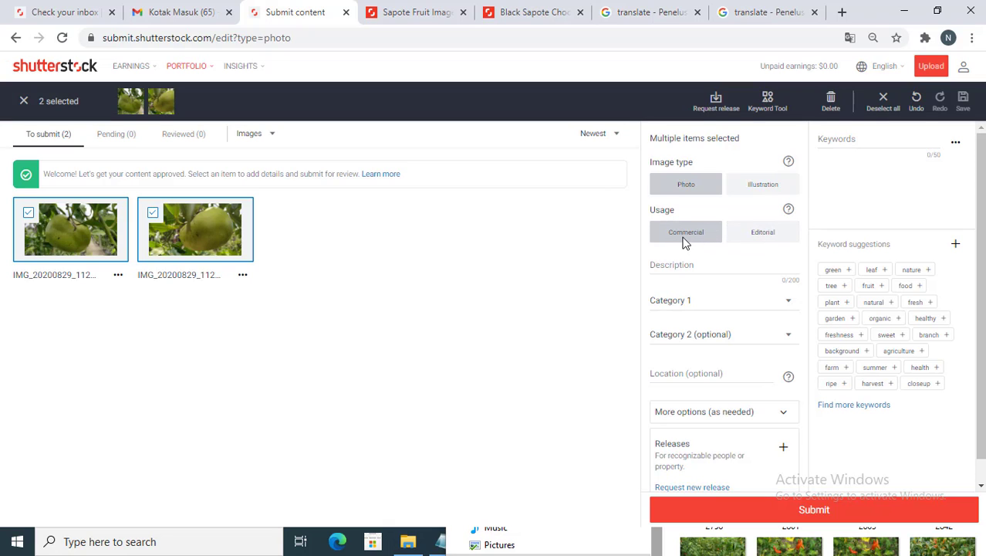
Step: Set the photos' usage to Commercial and paste the copied black sapote text as their description
{"action": "left_click", "coordinate": [790, 242]}
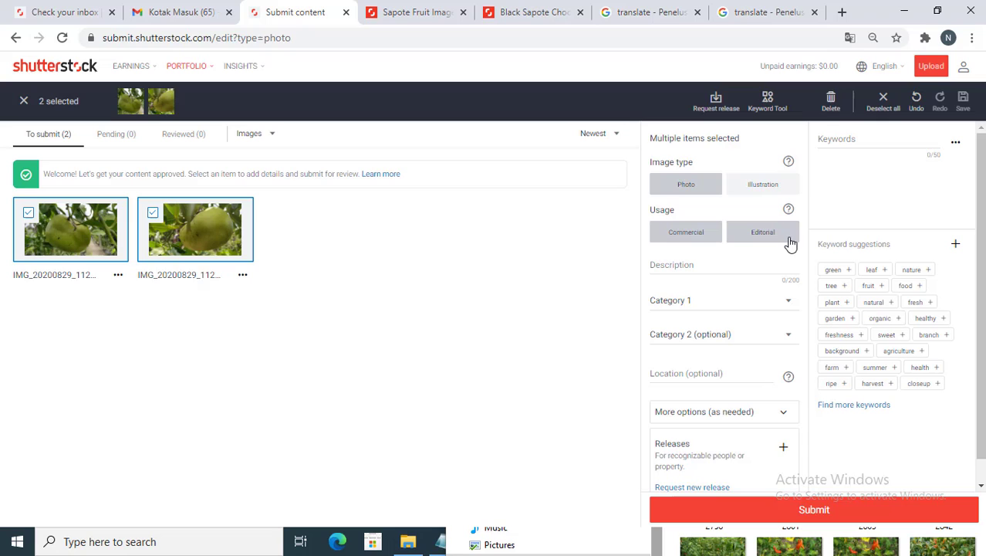
{"action": "left_click", "coordinate": [698, 240]}
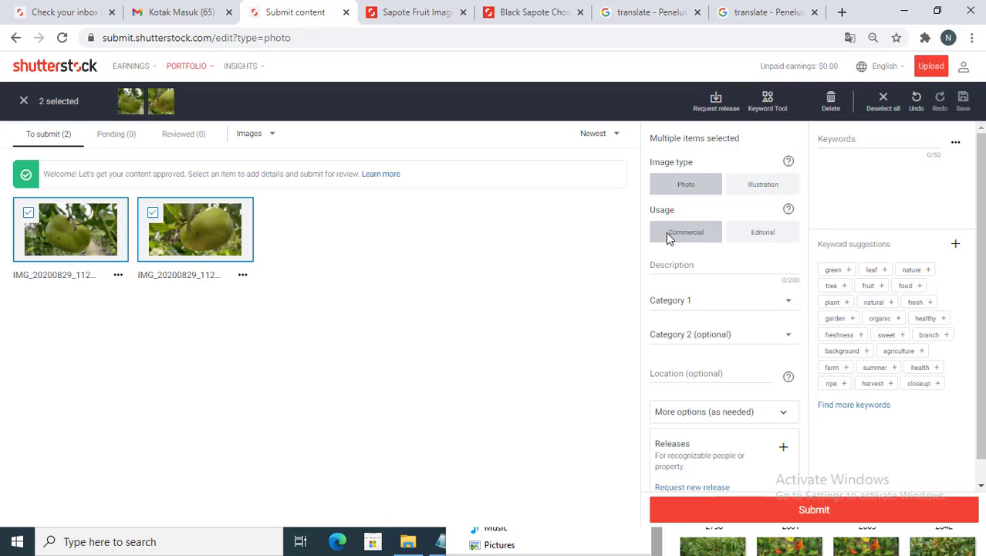
{"action": "left_click", "coordinate": [669, 264]}
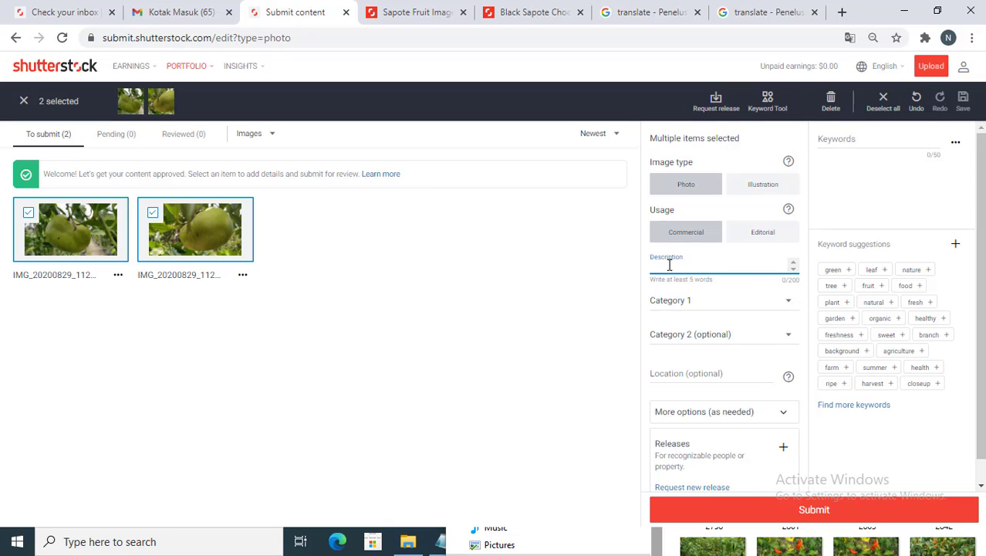
{"action": "key", "text": "ctrl+v"}
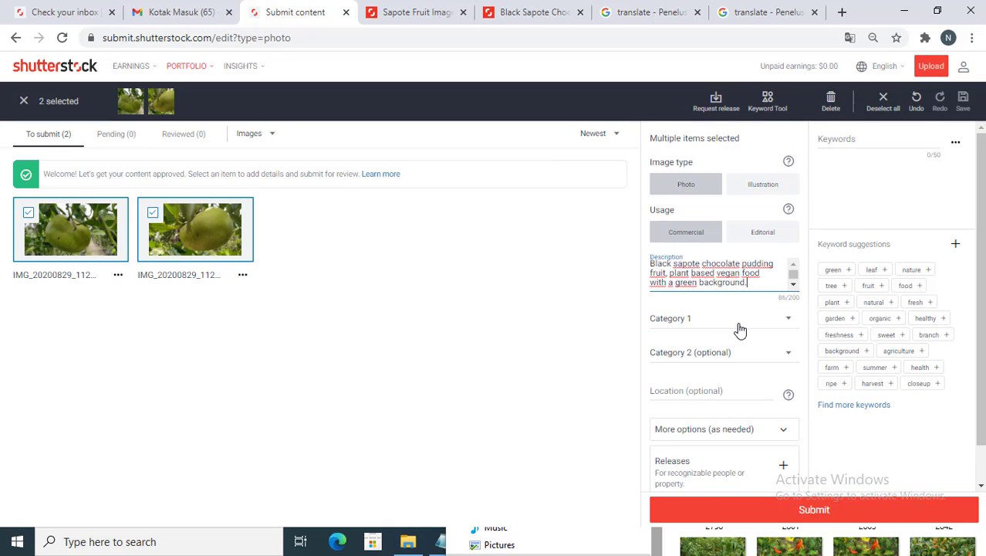
Step: Set Category 1 of the two selected photos to Nature
{"action": "left_click", "coordinate": [746, 329]}
{"action": "scroll", "coordinate": [704, 284], "scroll_direction": "down", "scroll_amount": 3}
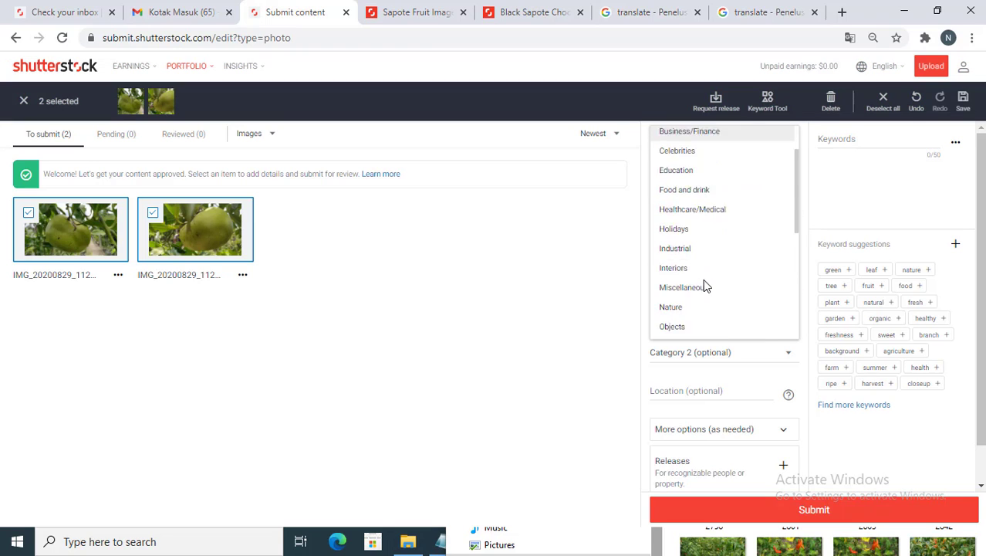
{"action": "scroll", "coordinate": [703, 284], "scroll_direction": "down", "scroll_amount": 3}
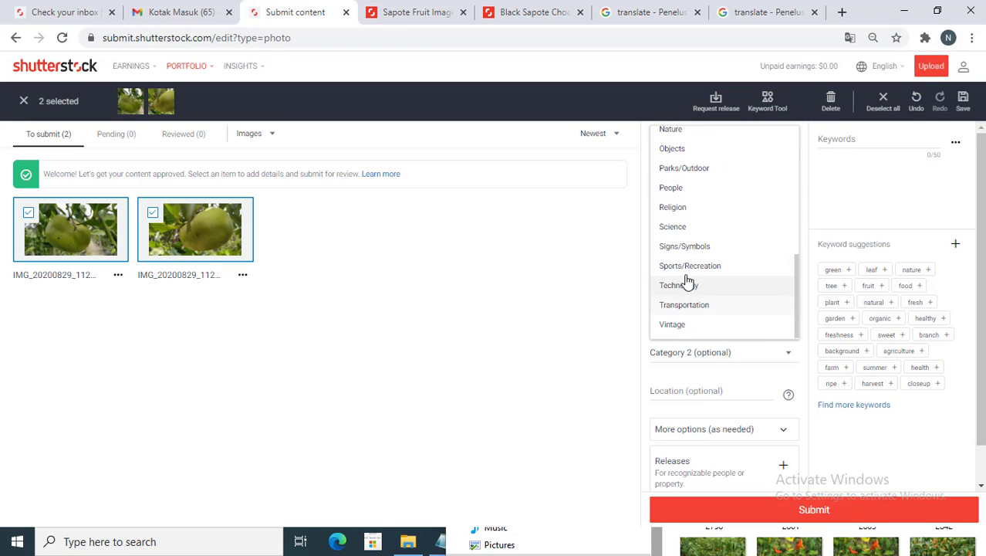
{"action": "scroll", "coordinate": [688, 278], "scroll_direction": "up", "scroll_amount": 1}
{"action": "scroll", "coordinate": [687, 270], "scroll_direction": "up", "scroll_amount": 1}
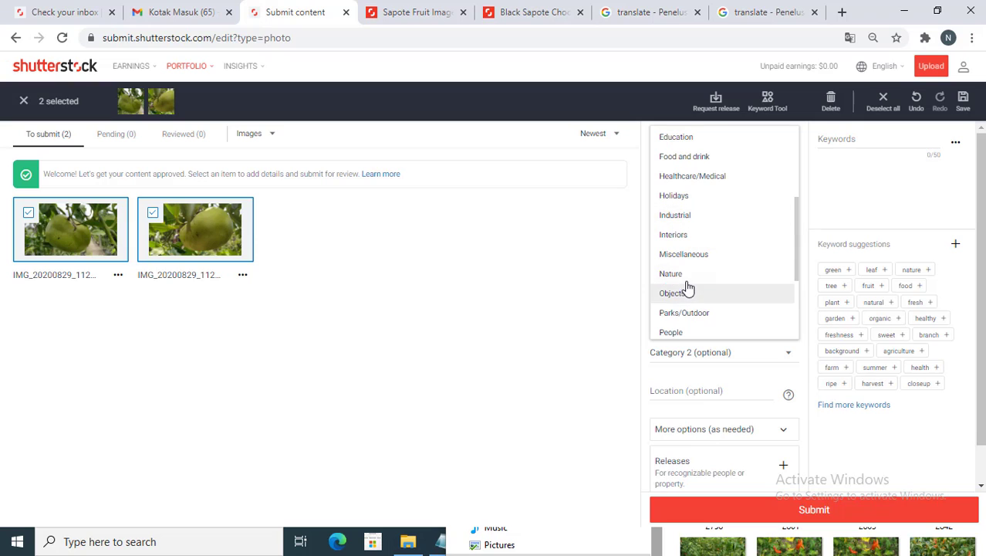
{"action": "left_click", "coordinate": [665, 274]}
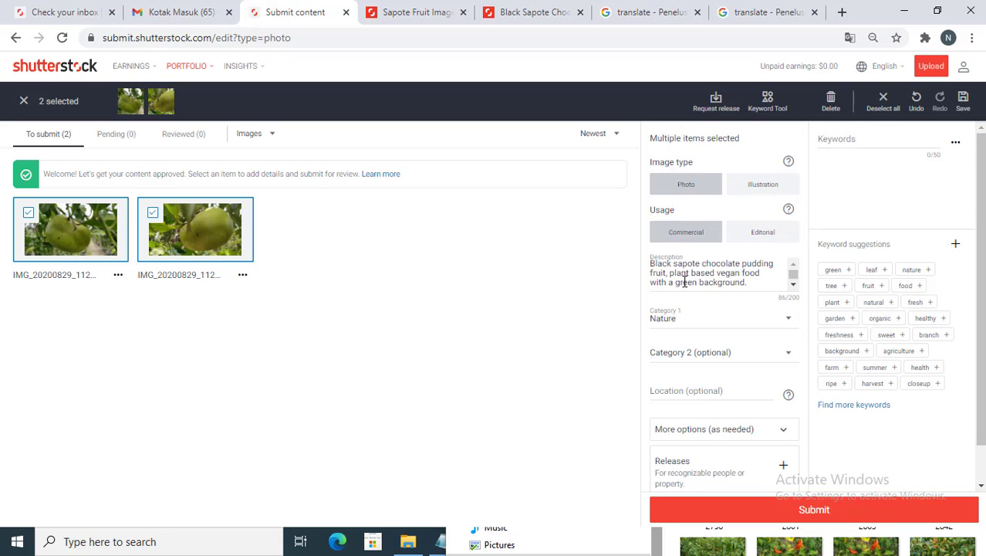
Step: Set the optional Category 2 of the two selected photos to Food and drink
{"action": "left_click", "coordinate": [764, 361]}
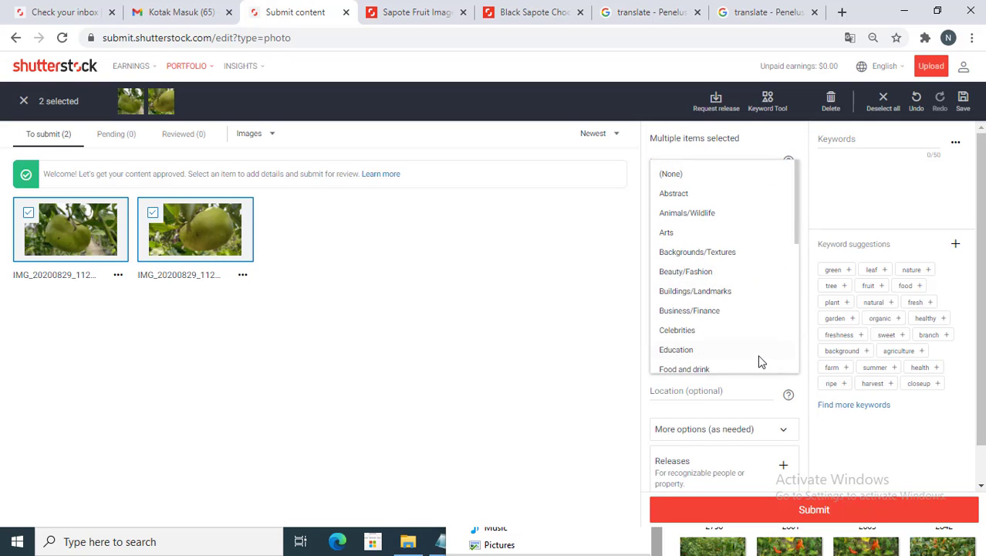
{"action": "left_click", "coordinate": [705, 255]}
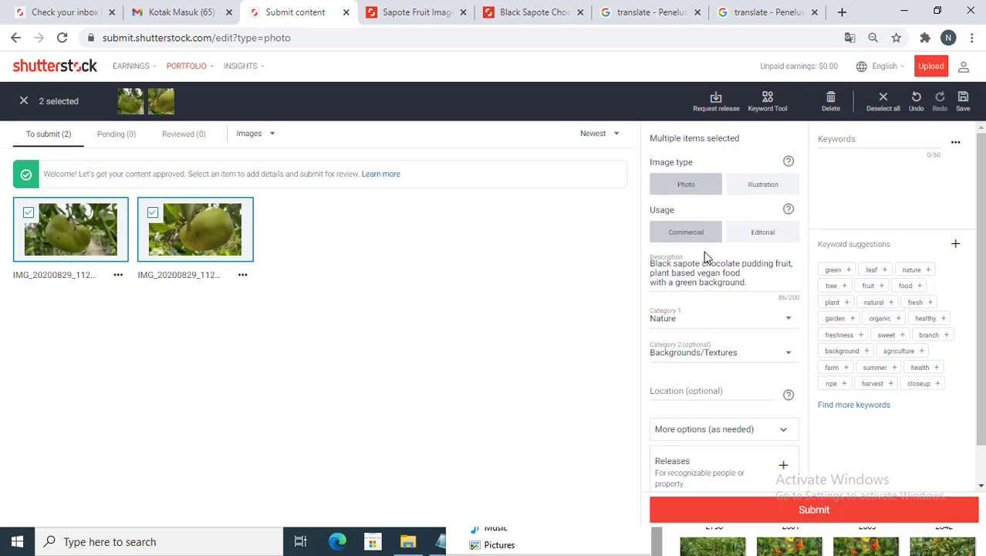
{"action": "left_click", "coordinate": [781, 355]}
{"action": "scroll", "coordinate": [726, 316], "scroll_direction": "down", "scroll_amount": 2}
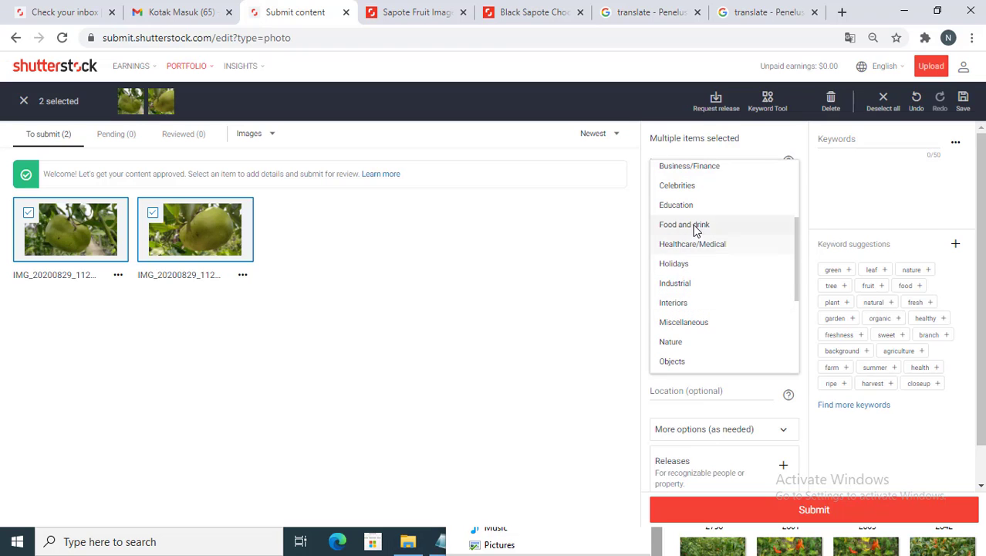
{"action": "left_click", "coordinate": [694, 224]}
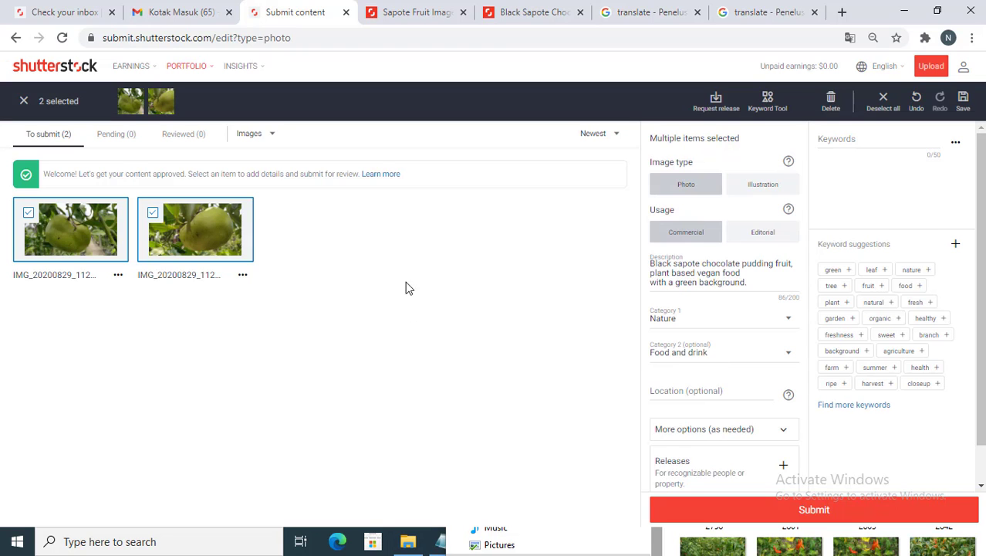
{"action": "scroll", "coordinate": [770, 345], "scroll_direction": "down", "scroll_amount": 1}
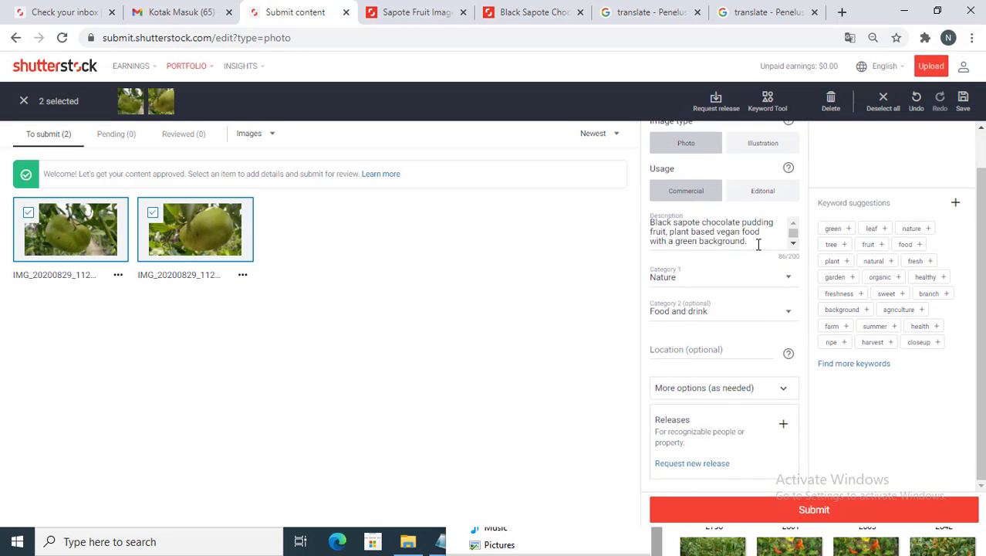
Step: Search the web for mykeyworder in a new browser tab and open the MyKeyworder website
{"action": "scroll", "coordinate": [759, 241], "scroll_direction": "up", "scroll_amount": 1}
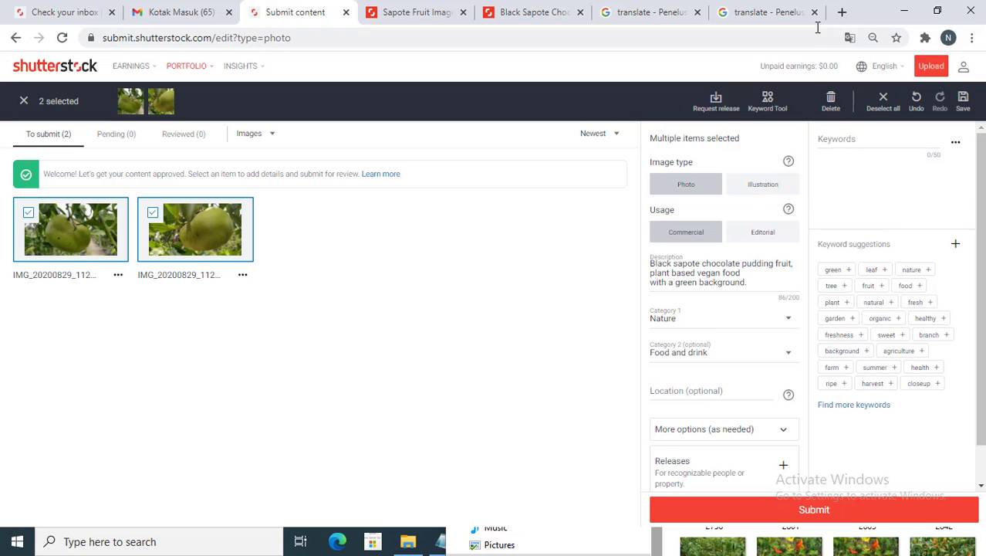
{"action": "left_click", "coordinate": [842, 12]}
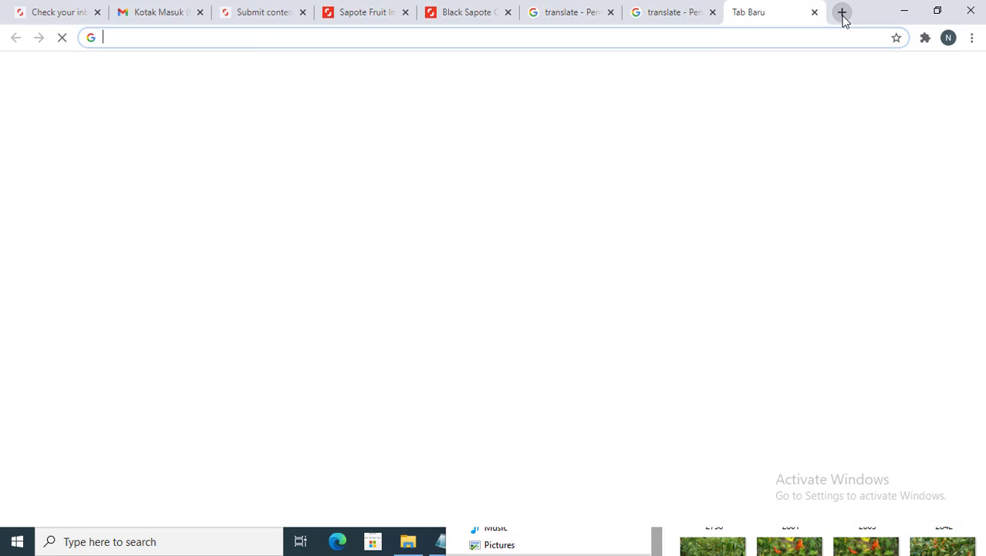
{"action": "type", "text": "myke"}
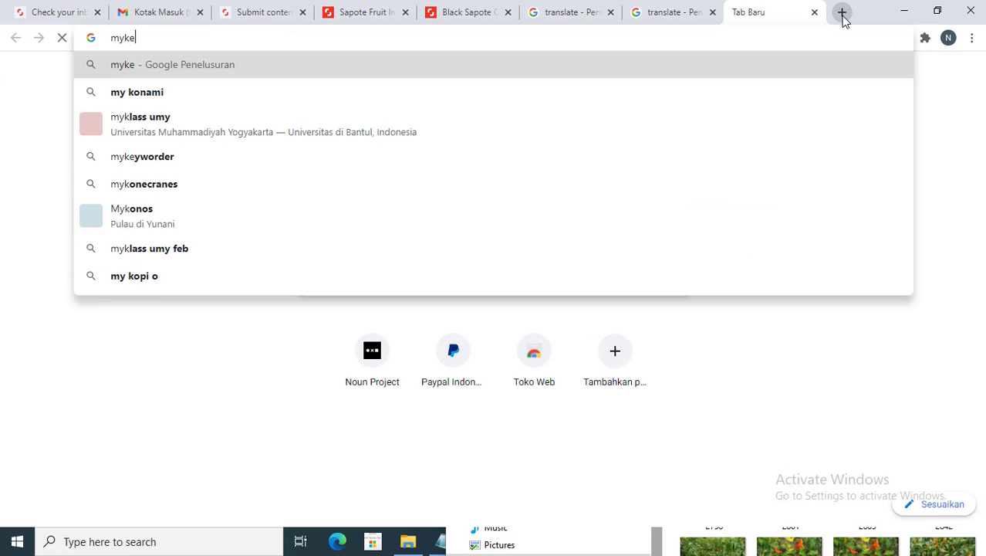
{"action": "type", "text": "ywo"}
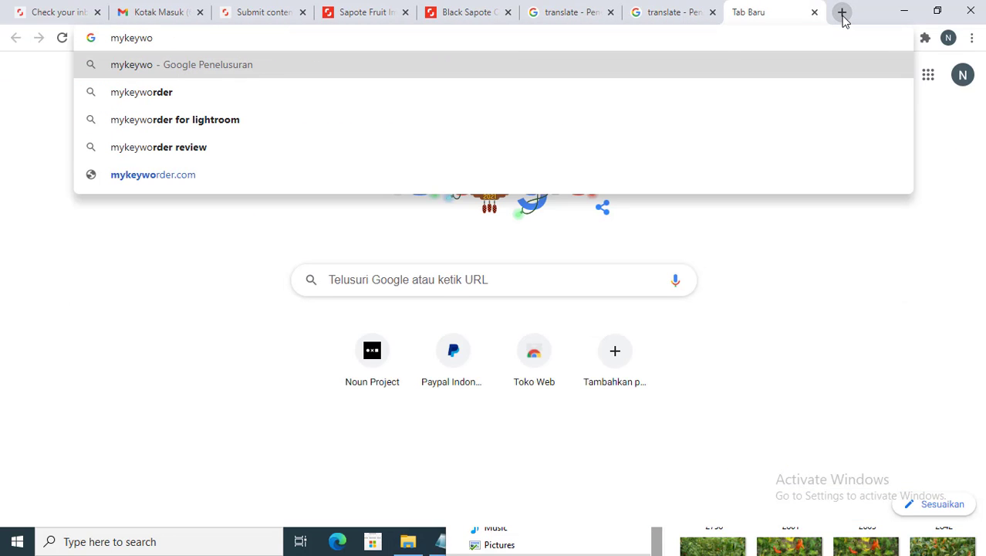
{"action": "key", "text": "Down"}
{"action": "key", "text": "Return"}
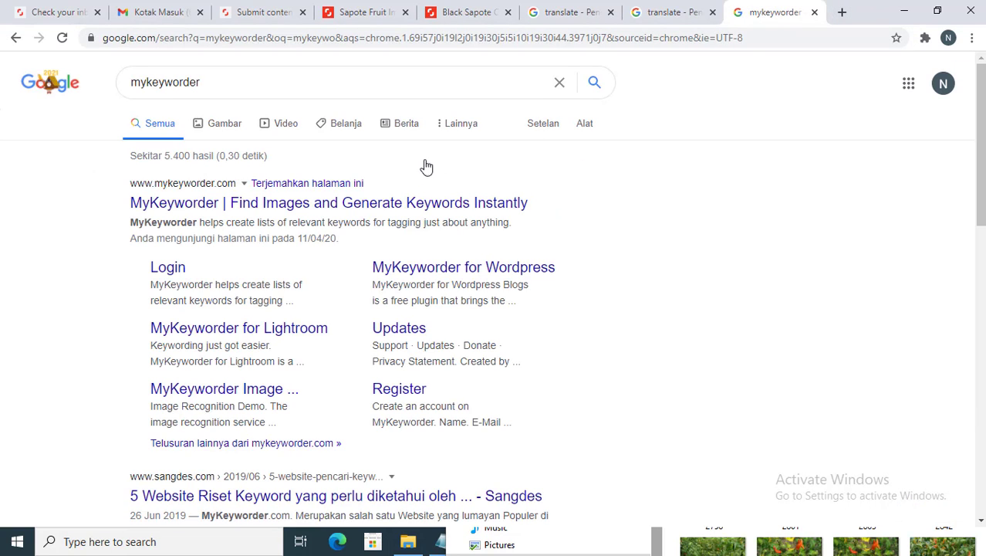
{"action": "left_click", "coordinate": [408, 204]}
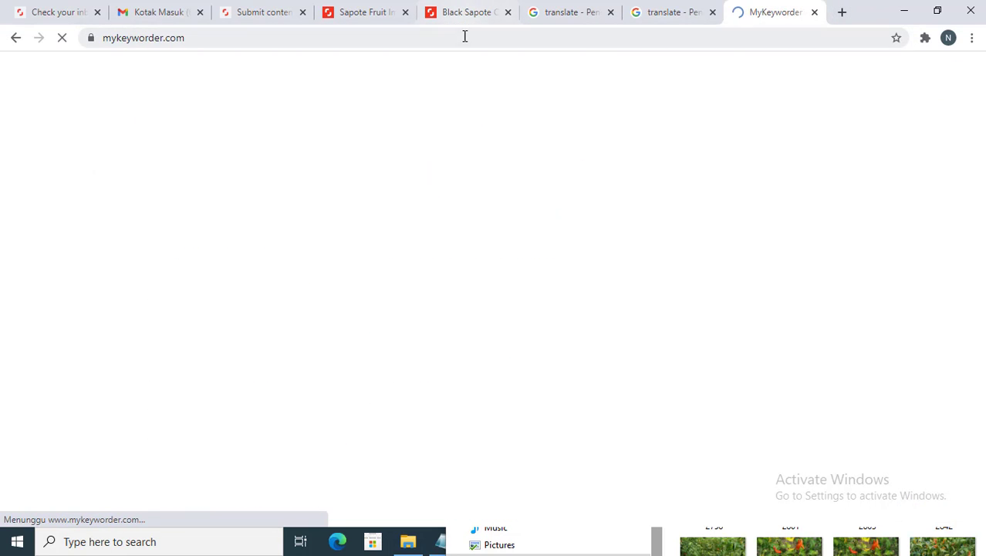
Step: Copy the phrase "Black sapote chocolate pudding fruit" from the English description in the translator page
{"action": "left_click", "coordinate": [671, 14]}
{"action": "left_click", "coordinate": [411, 259]}
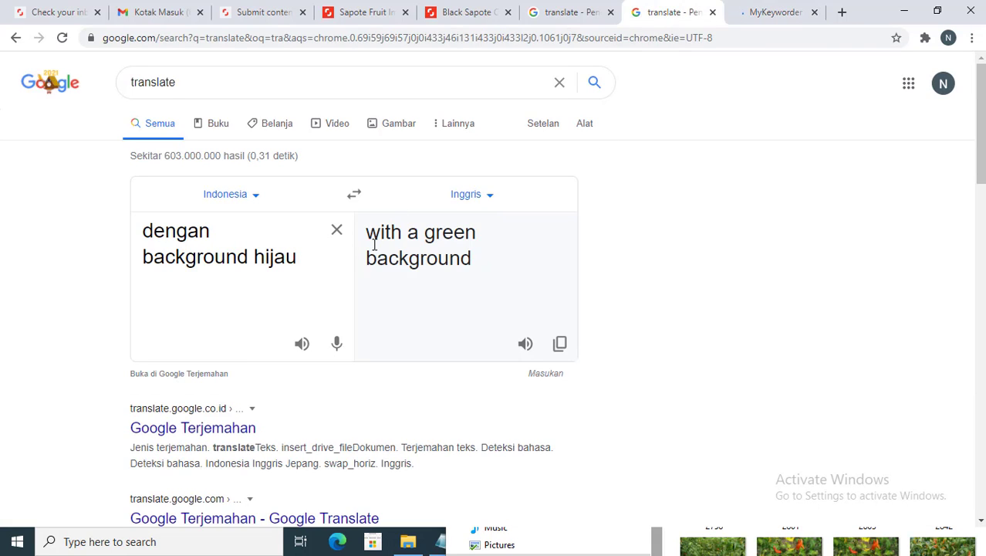
{"action": "left_click", "coordinate": [569, 13]}
{"action": "left_click", "coordinate": [239, 250]}
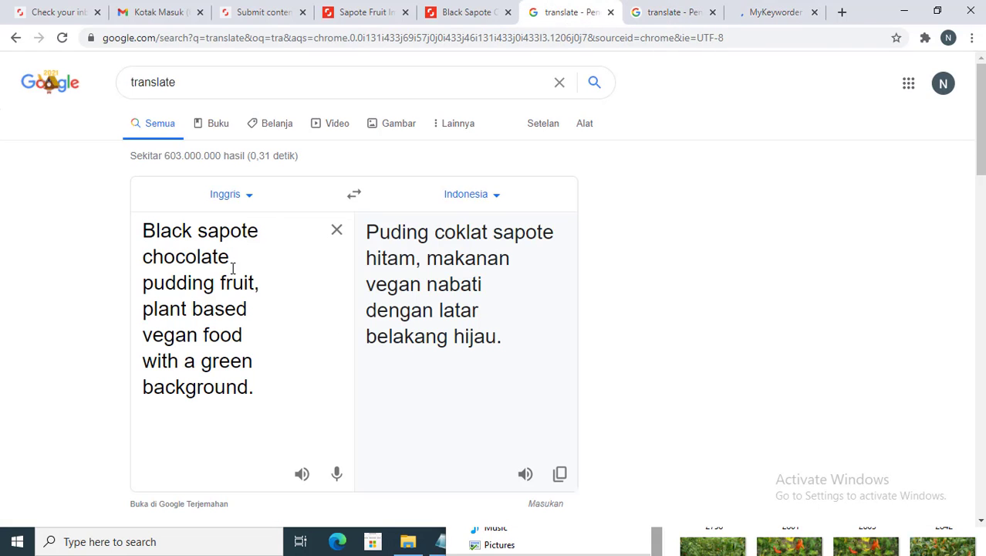
{"action": "left_click_drag", "start_coordinate": [256, 284], "coordinate": [138, 238]}
{"action": "key", "text": "ctrl+c"}
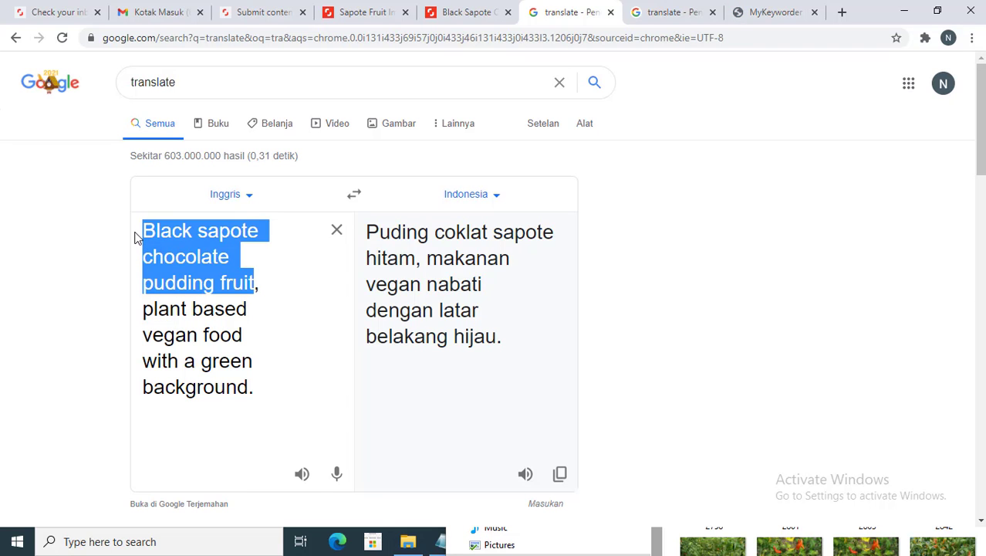
Step: Paste the copied phrase into MyKeyworder's search, shorten it to "sapote fruit" and look up its keywords
{"action": "left_click", "coordinate": [776, 12]}
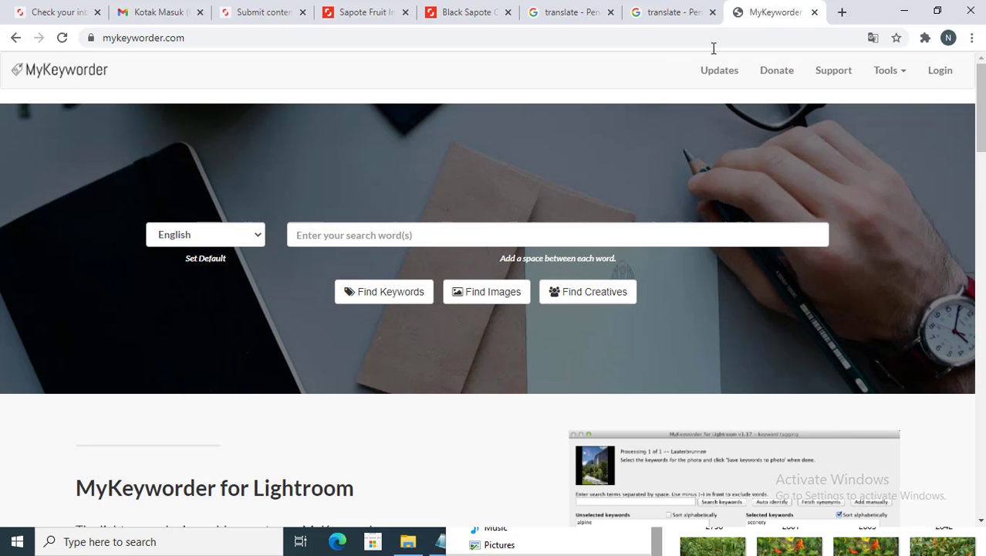
{"action": "left_click", "coordinate": [359, 235]}
{"action": "key", "text": "ctrl+v"}
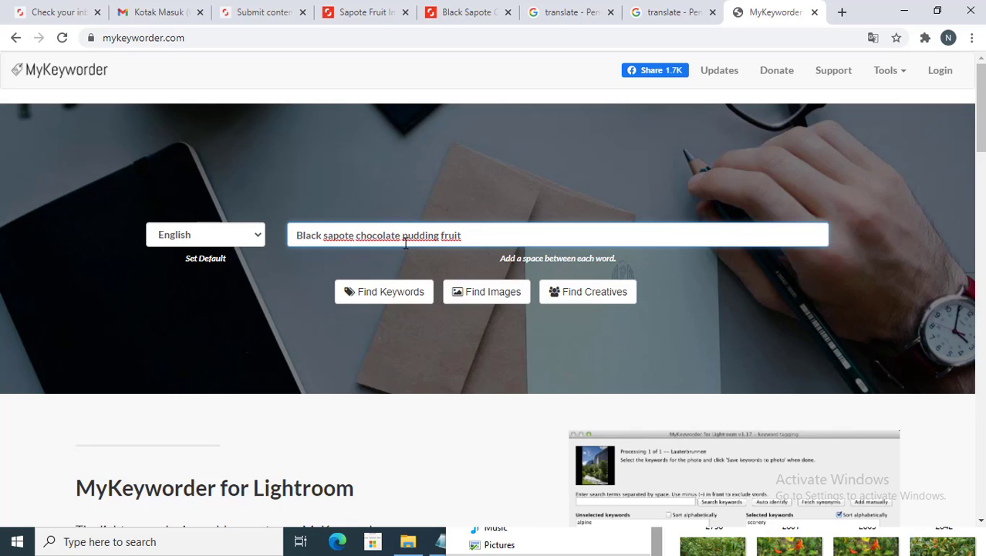
{"action": "left_click_drag", "start_coordinate": [405, 235], "coordinate": [428, 235]}
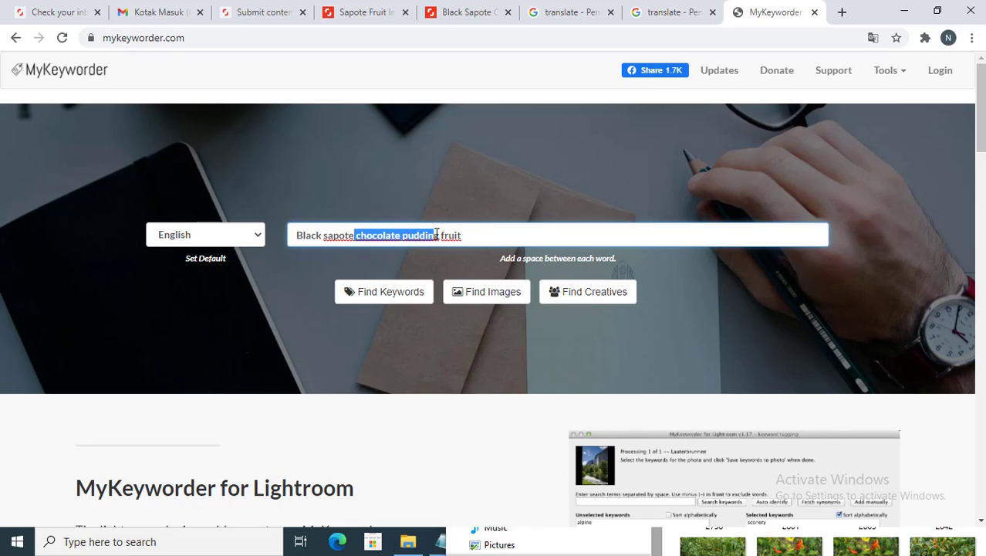
{"action": "key", "text": "BackSpace"}
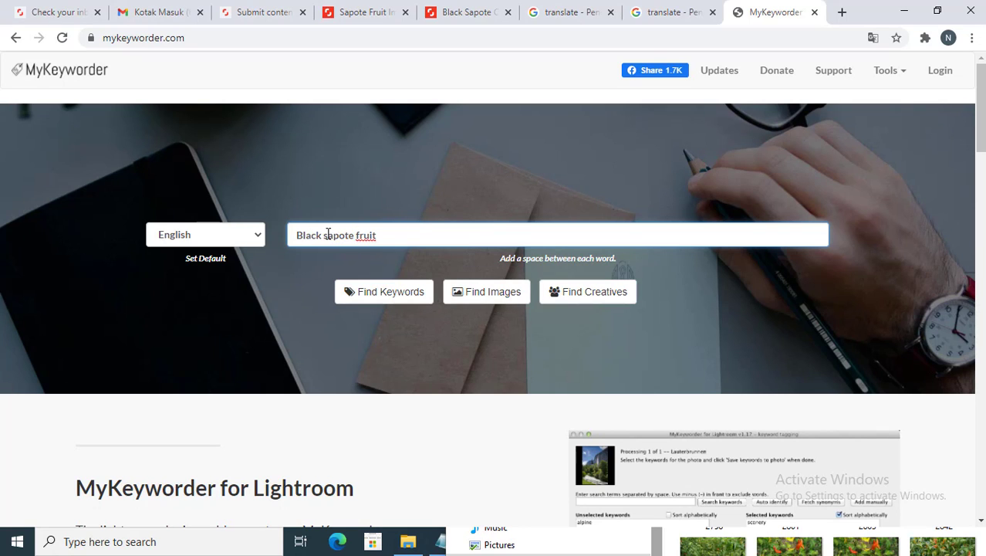
{"action": "left_click_drag", "start_coordinate": [324, 234], "coordinate": [253, 234]}
{"action": "key", "text": "BackSpace"}
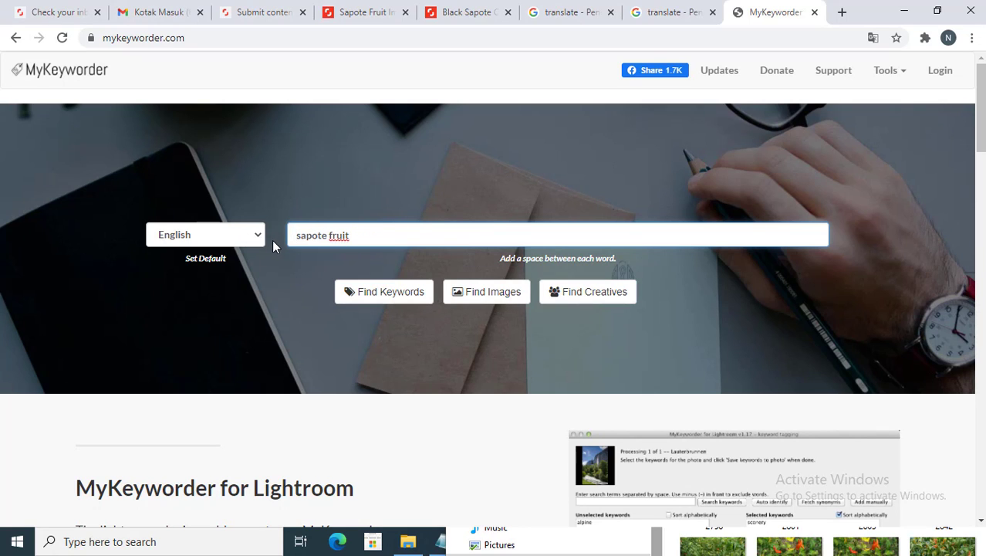
{"action": "key", "text": "Return"}
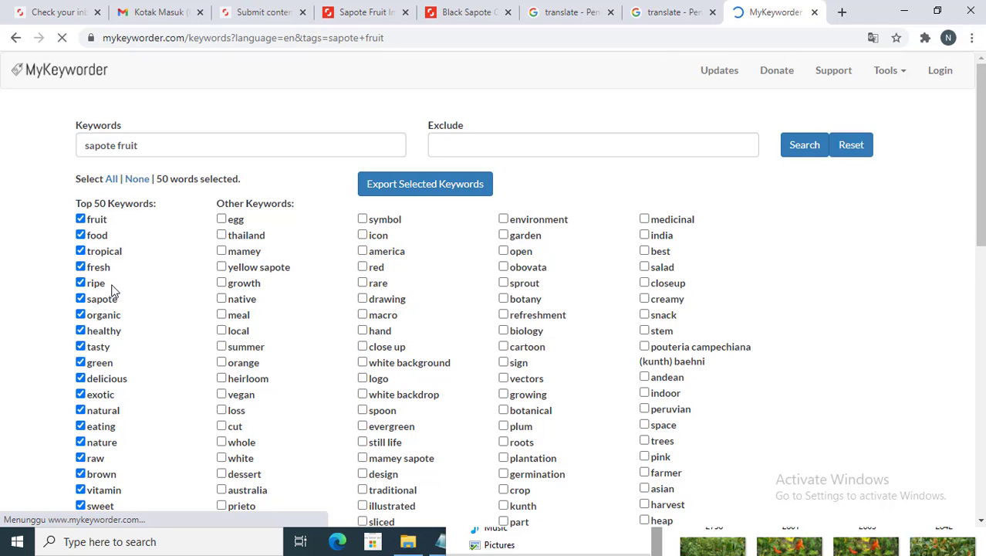
Step: Deselect the keywords yellow and isolated, and select plant and herb in their place
{"action": "scroll", "coordinate": [116, 286], "scroll_direction": "down", "scroll_amount": 1}
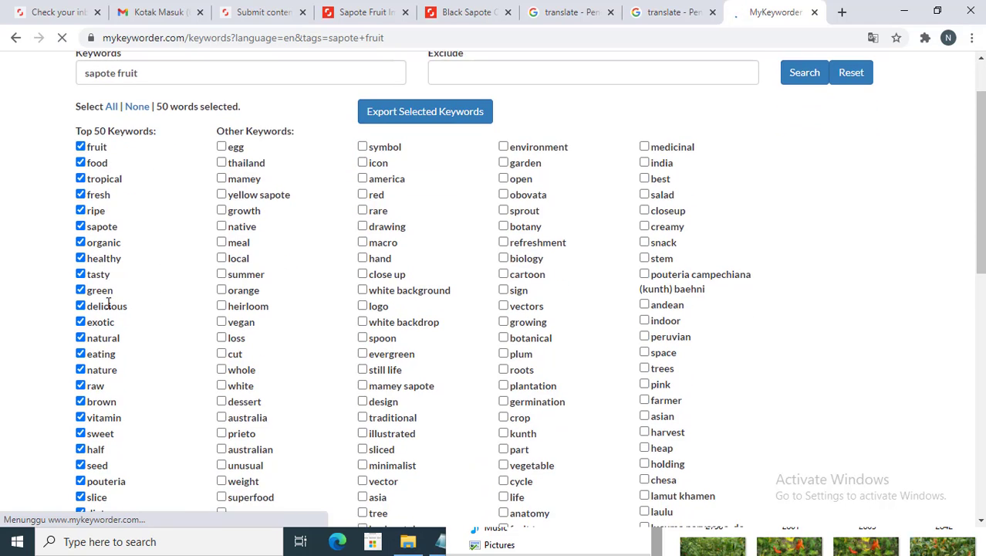
{"action": "scroll", "coordinate": [108, 302], "scroll_direction": "down", "scroll_amount": 3}
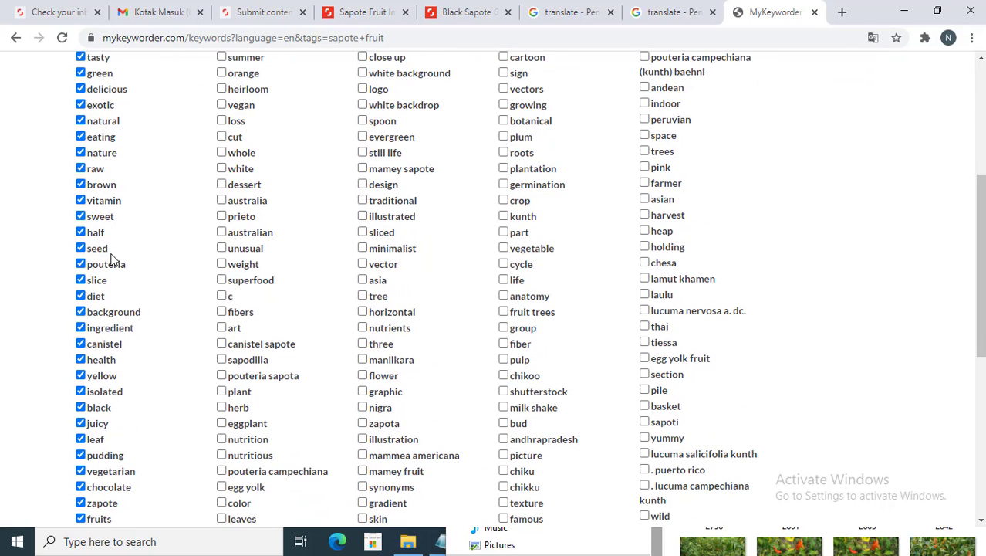
{"action": "scroll", "coordinate": [110, 334], "scroll_direction": "down", "scroll_amount": 1}
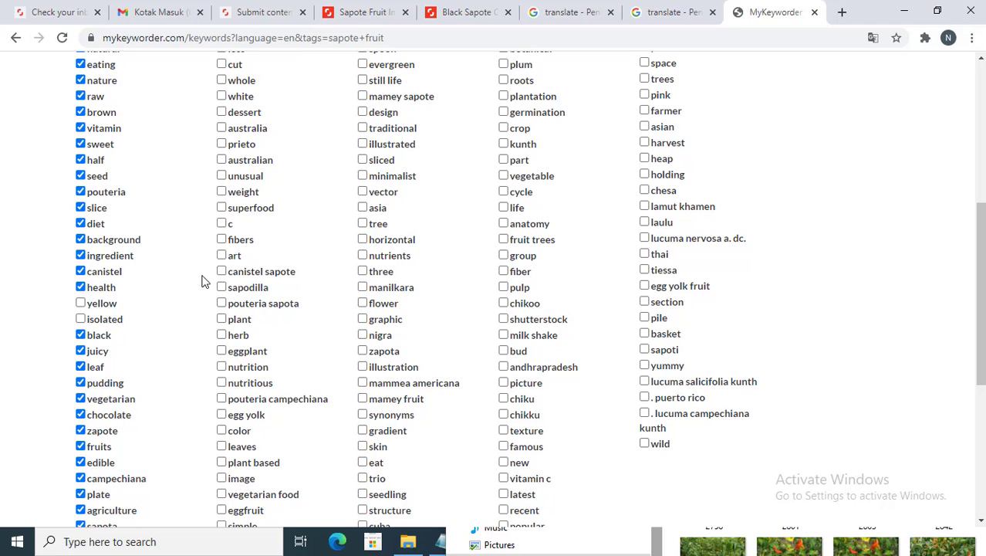
{"action": "scroll", "coordinate": [158, 339], "scroll_direction": "down", "scroll_amount": 1}
{"action": "left_click", "coordinate": [221, 247]}
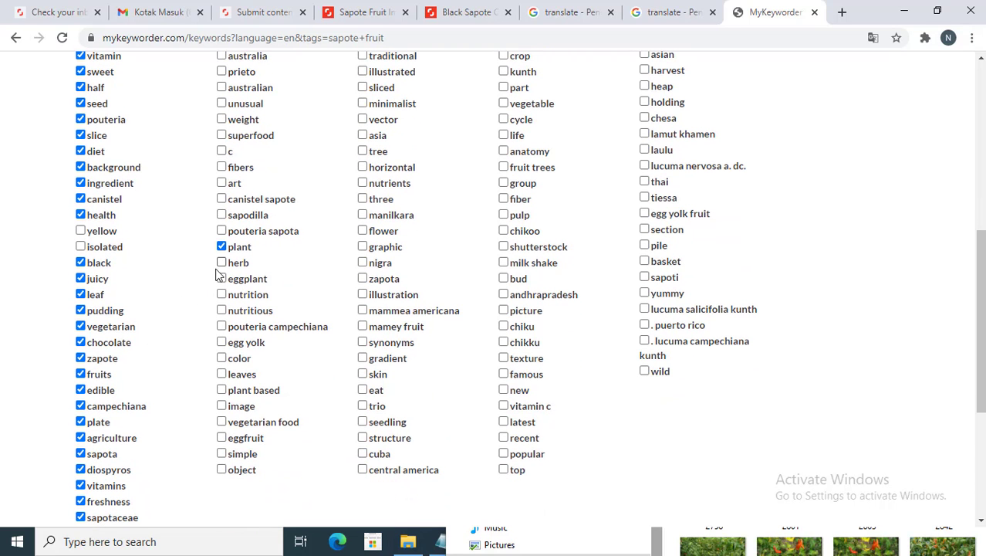
{"action": "left_click", "coordinate": [222, 263]}
{"action": "scroll", "coordinate": [106, 352], "scroll_direction": "down", "scroll_amount": 1}
{"action": "scroll", "coordinate": [106, 352], "scroll_direction": "down", "scroll_amount": 2}
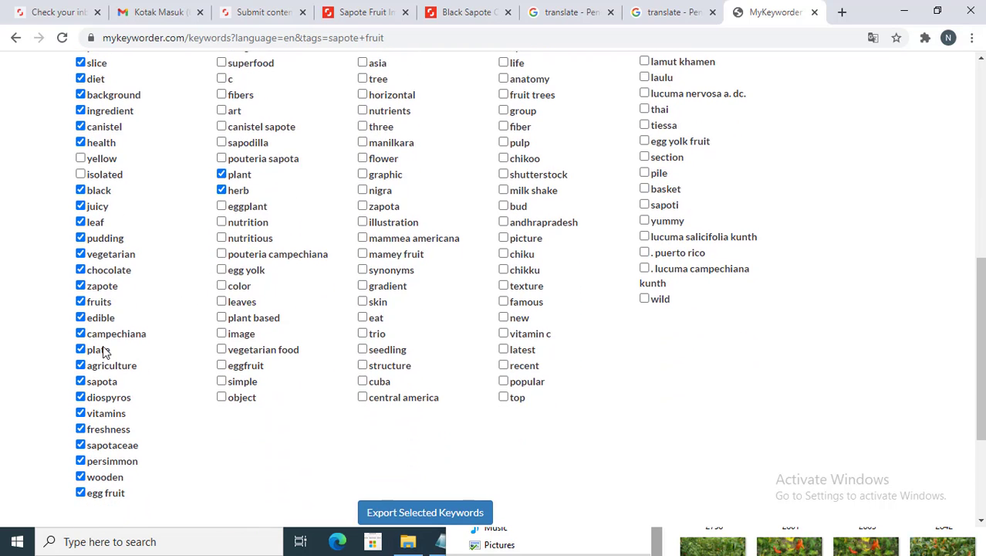
Step: Add dessert and meal to the selected keywords and deselect exotic and black
{"action": "scroll", "coordinate": [135, 389], "scroll_direction": "up", "scroll_amount": 4}
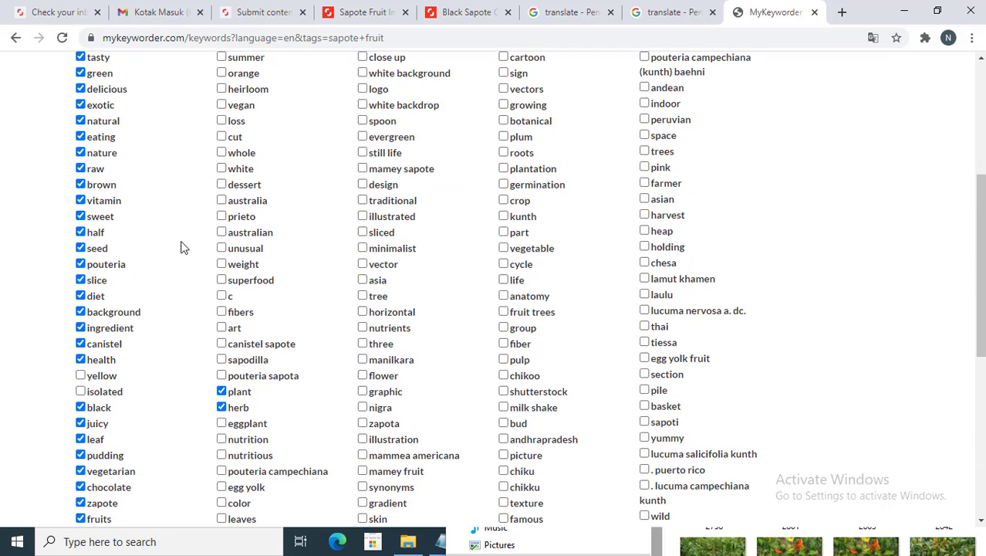
{"action": "scroll", "coordinate": [155, 267], "scroll_direction": "up", "scroll_amount": 3}
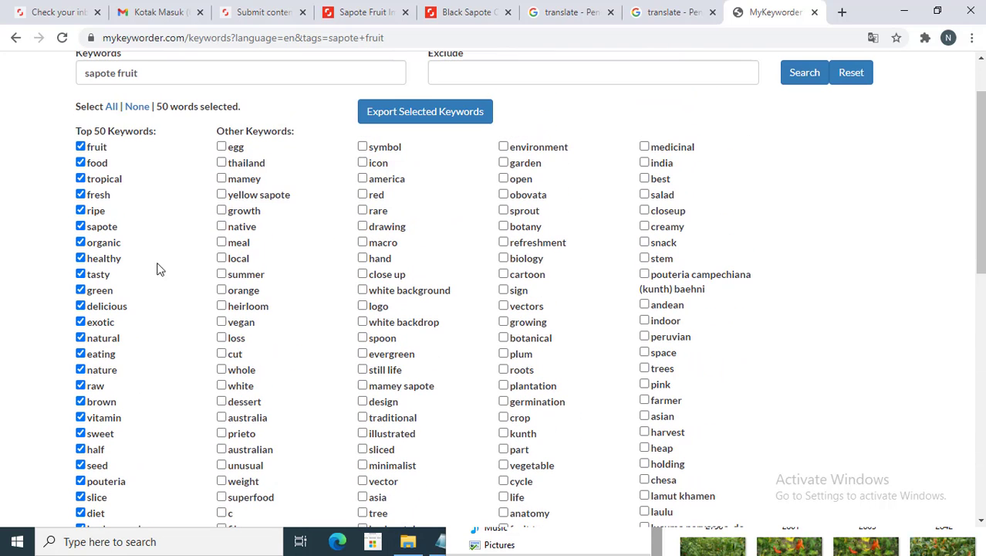
{"action": "left_click", "coordinate": [222, 402]}
{"action": "left_click", "coordinate": [222, 243]}
{"action": "left_click", "coordinate": [81, 323]}
{"action": "scroll", "coordinate": [118, 376], "scroll_direction": "down", "scroll_amount": 1}
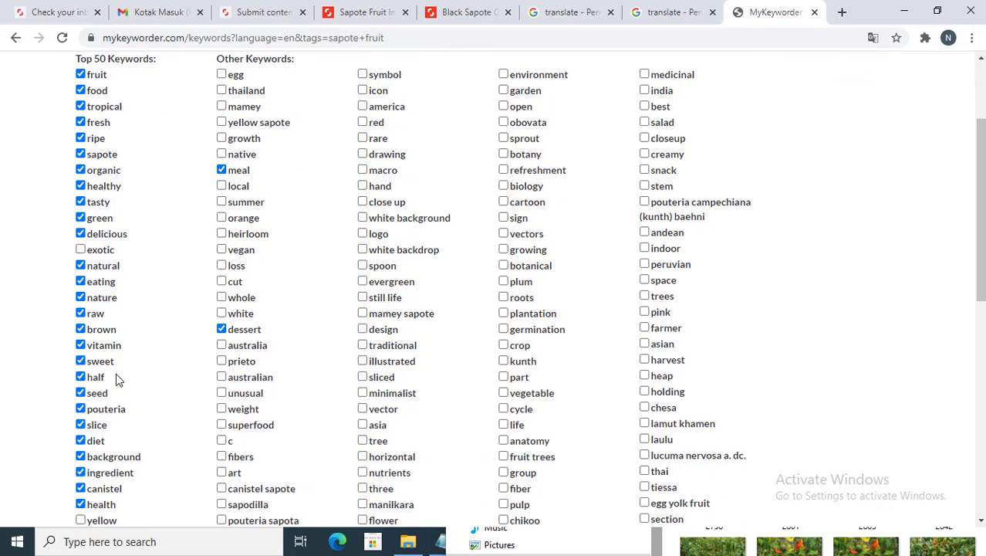
{"action": "scroll", "coordinate": [118, 377], "scroll_direction": "down", "scroll_amount": 1}
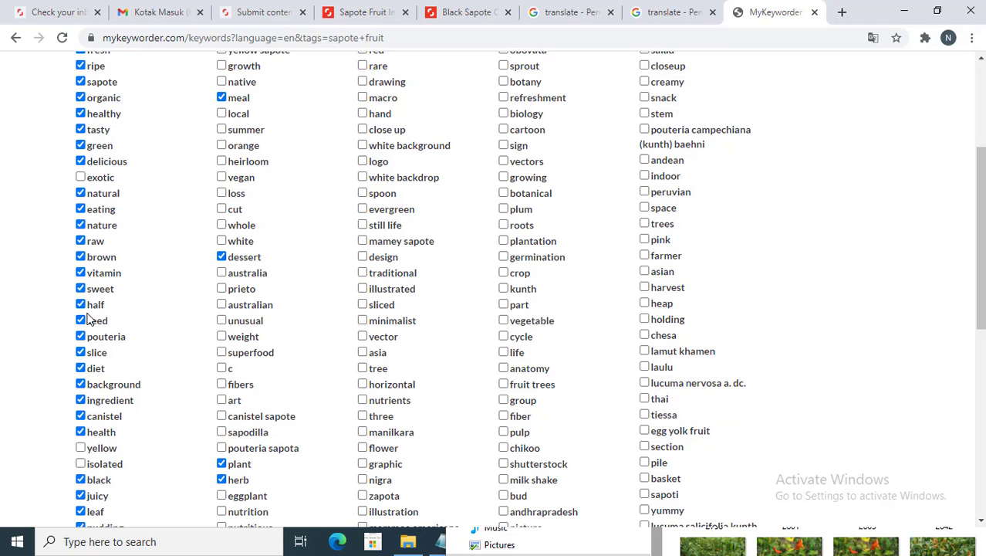
{"action": "scroll", "coordinate": [113, 425], "scroll_direction": "down", "scroll_amount": 1}
{"action": "left_click", "coordinate": [81, 406]}
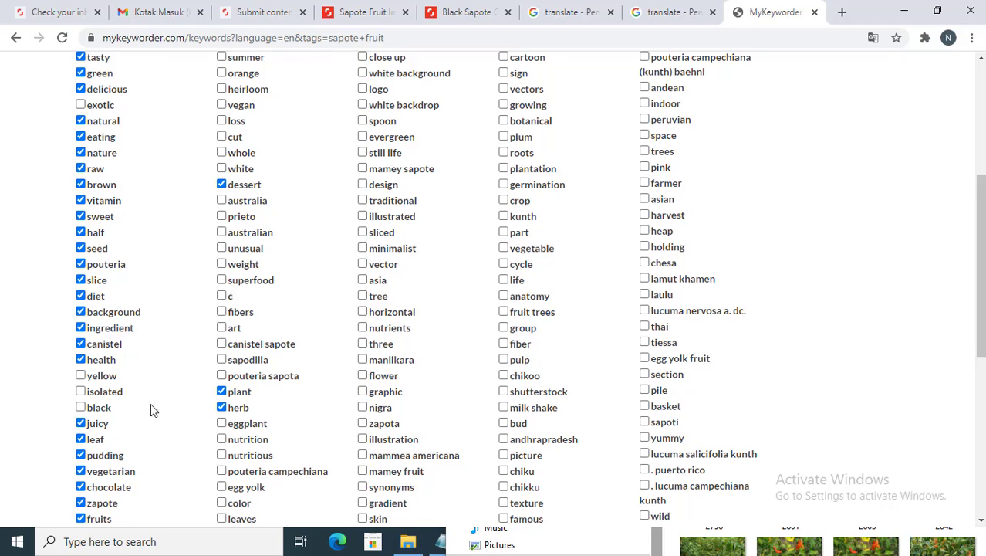
Step: Export the selected keywords, add a closing punctuation mark after herb, and copy the whole list
{"action": "scroll", "coordinate": [153, 405], "scroll_direction": "up", "scroll_amount": 4}
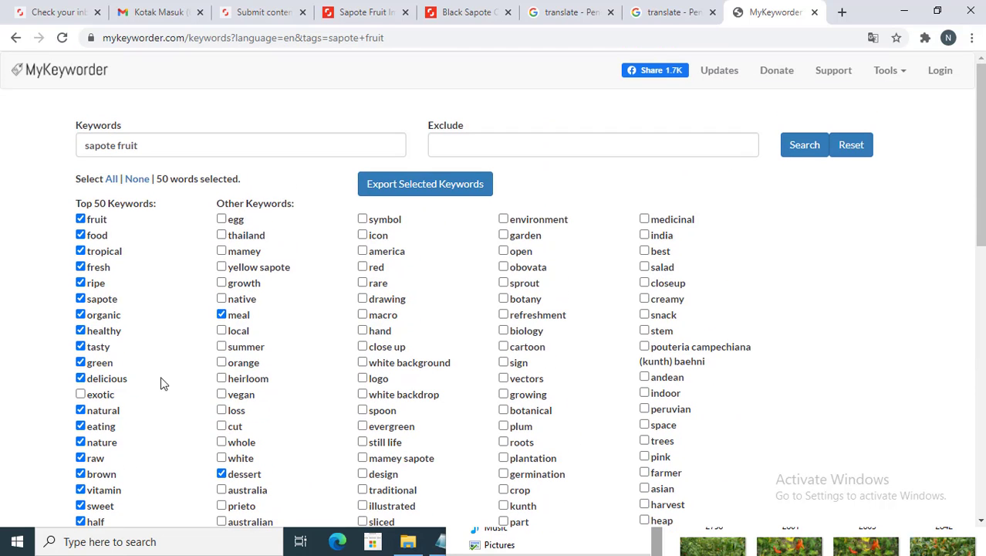
{"action": "left_click", "coordinate": [443, 187]}
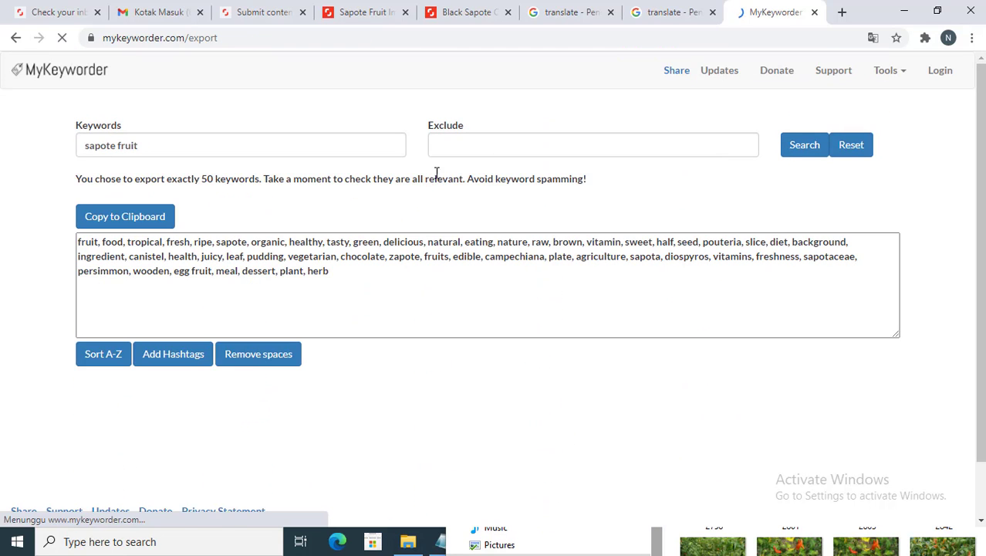
{"action": "left_click", "coordinate": [338, 276]}
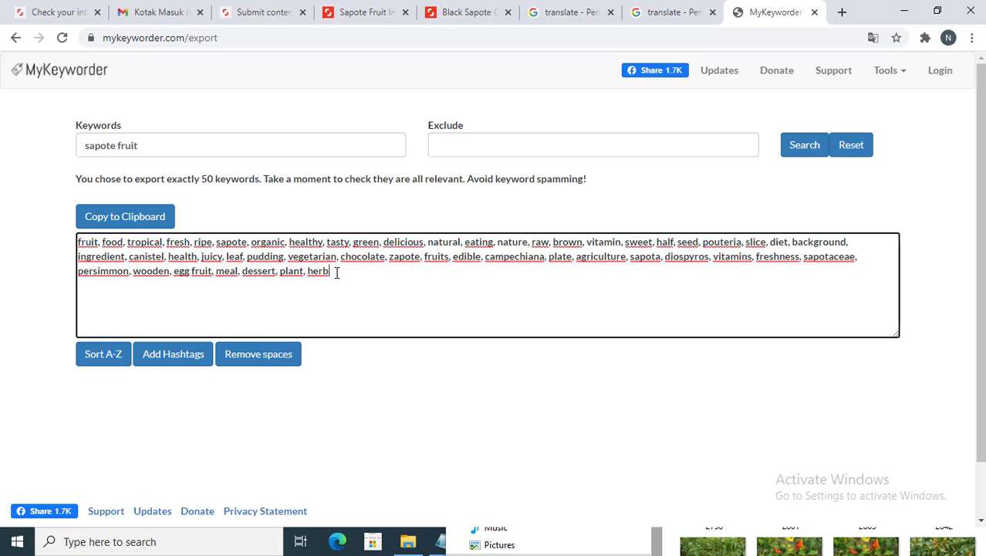
{"action": "type", "text": "."}
{"action": "left_click_drag", "start_coordinate": [358, 273], "coordinate": [74, 247]}
{"action": "key", "text": "ctrl+c"}
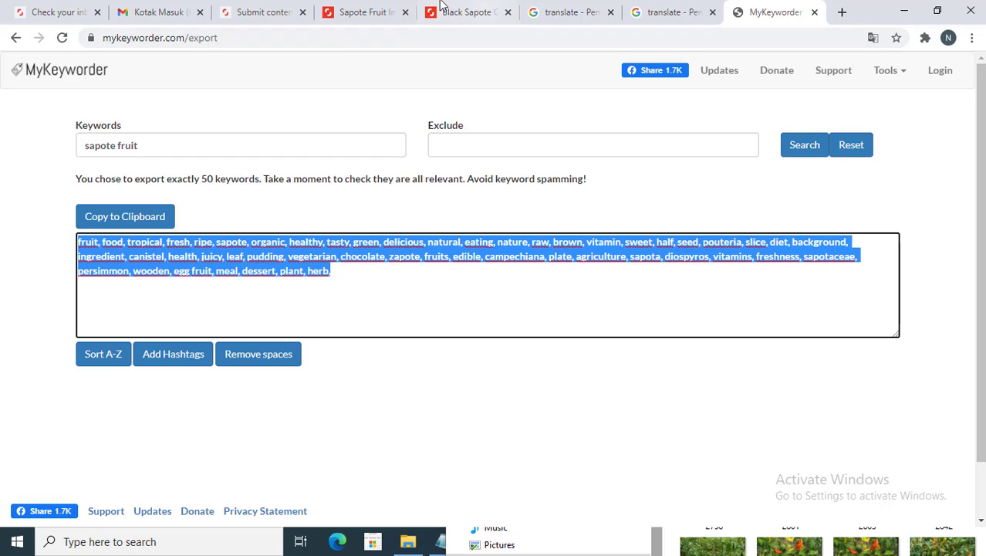
Step: Paste the copied keyword list into the Keywords of the two selected photos on Shutterstock
{"action": "left_click", "coordinate": [280, 9]}
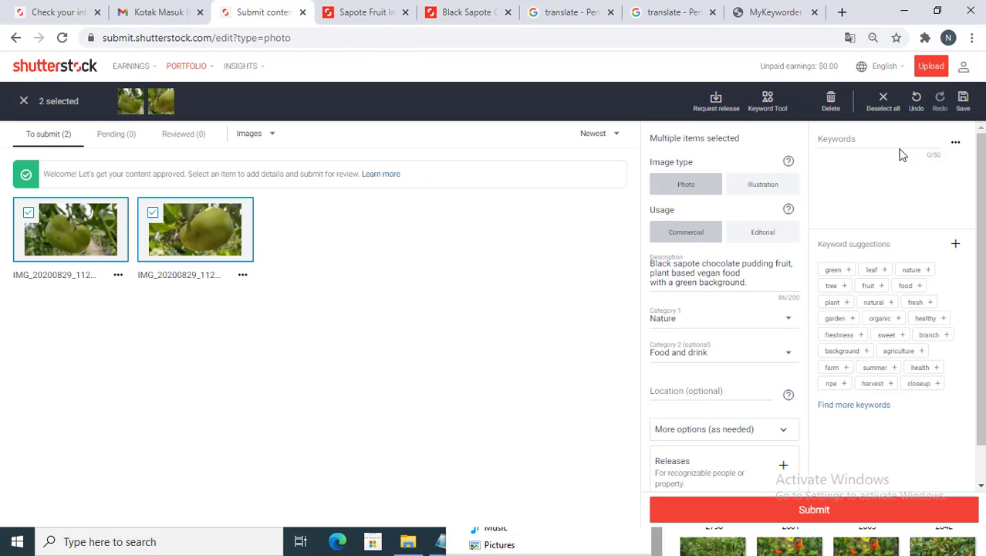
{"action": "left_click", "coordinate": [861, 140]}
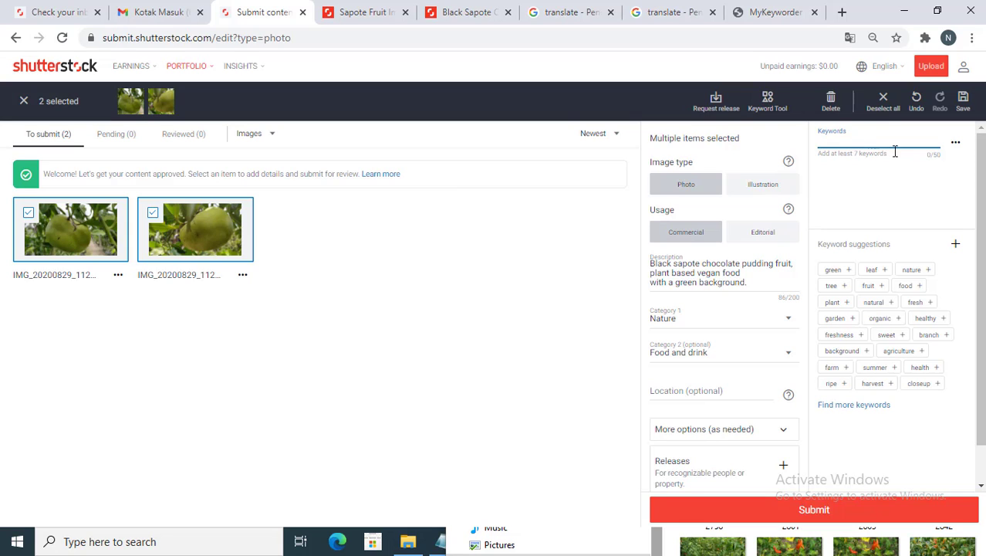
{"action": "key", "text": "ctrl+v"}
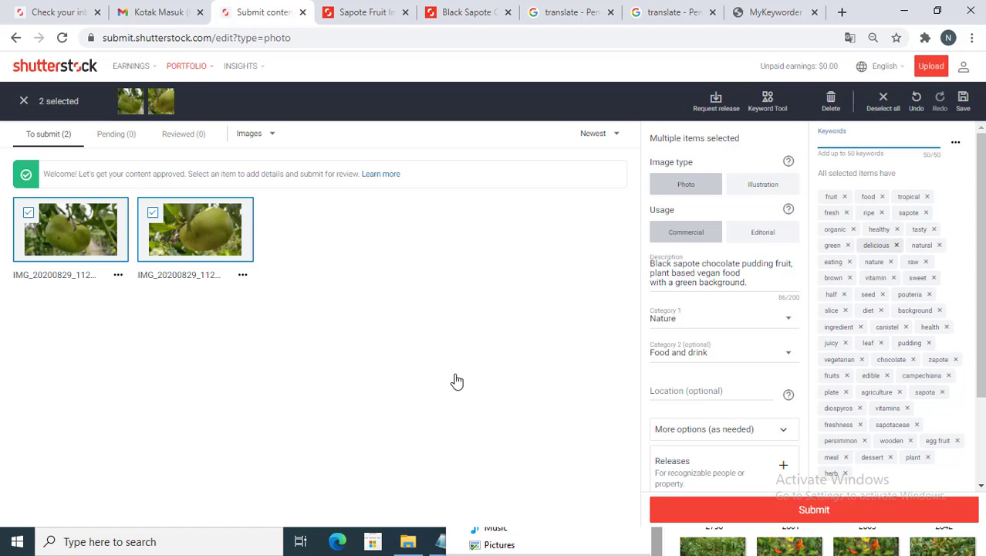
Step: Try to submit the two photos for review, and remove the flagged keyword zapote
{"action": "left_click", "coordinate": [803, 512]}
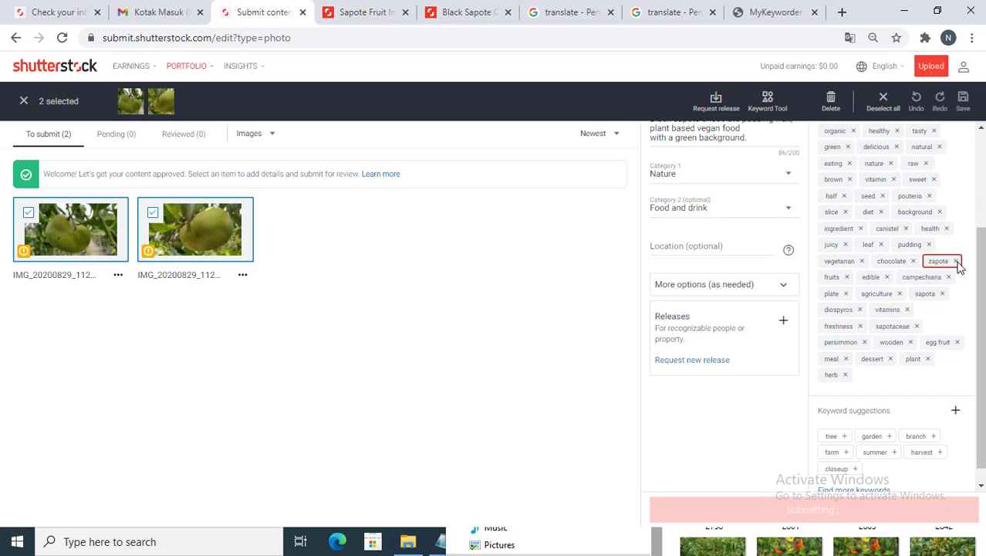
{"action": "scroll", "coordinate": [957, 265], "scroll_direction": "down", "scroll_amount": 1}
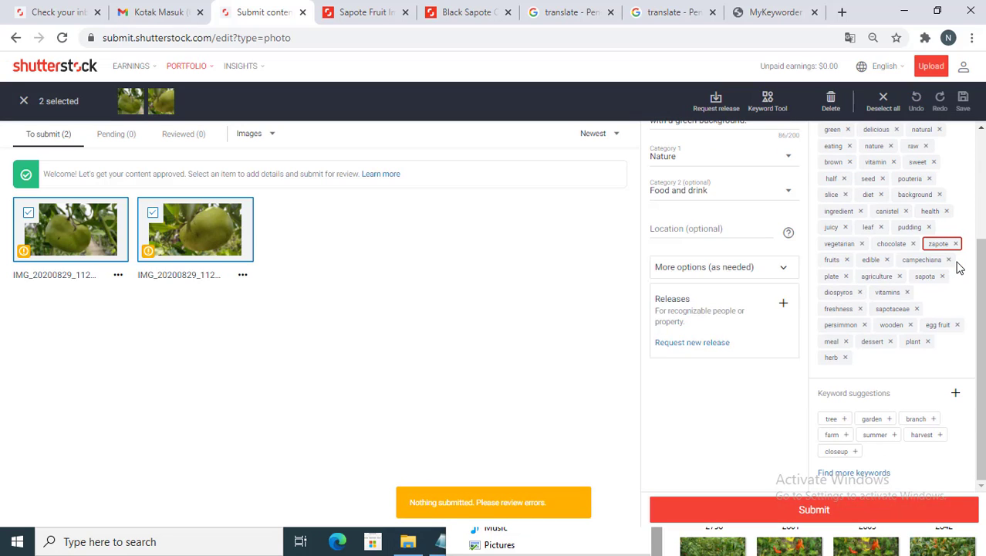
{"action": "left_click", "coordinate": [956, 244]}
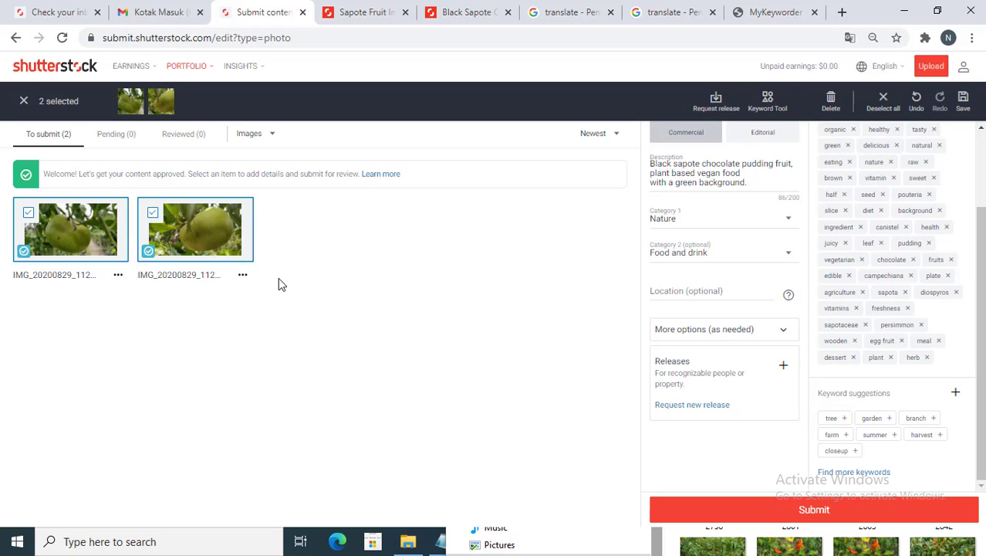
Step: Submit the two selected photos for review and dismiss the submission dialog
{"action": "left_click", "coordinate": [848, 510]}
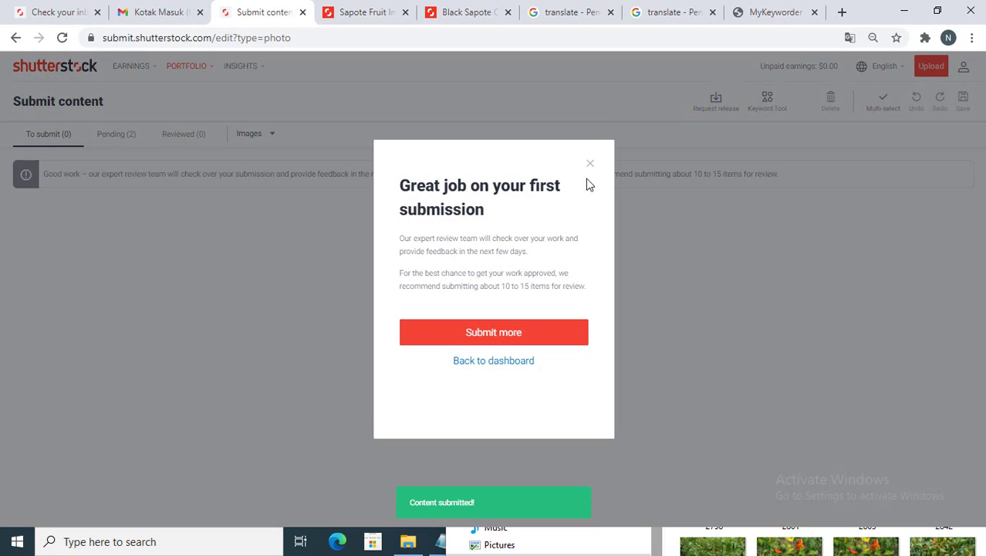
{"action": "left_click", "coordinate": [590, 163]}
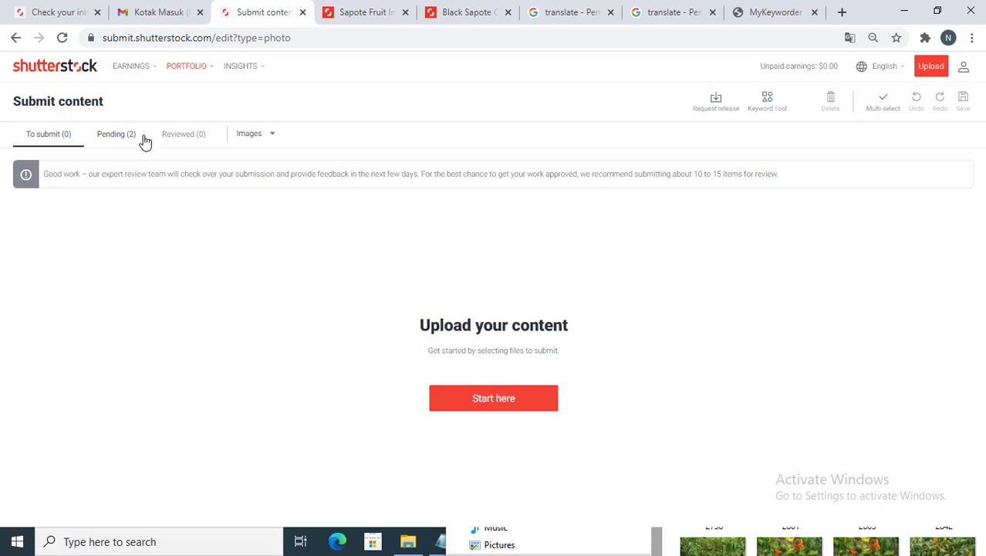
Step: View the reviewed content and check its review status filter options without changing the filter
{"action": "left_click", "coordinate": [183, 138]}
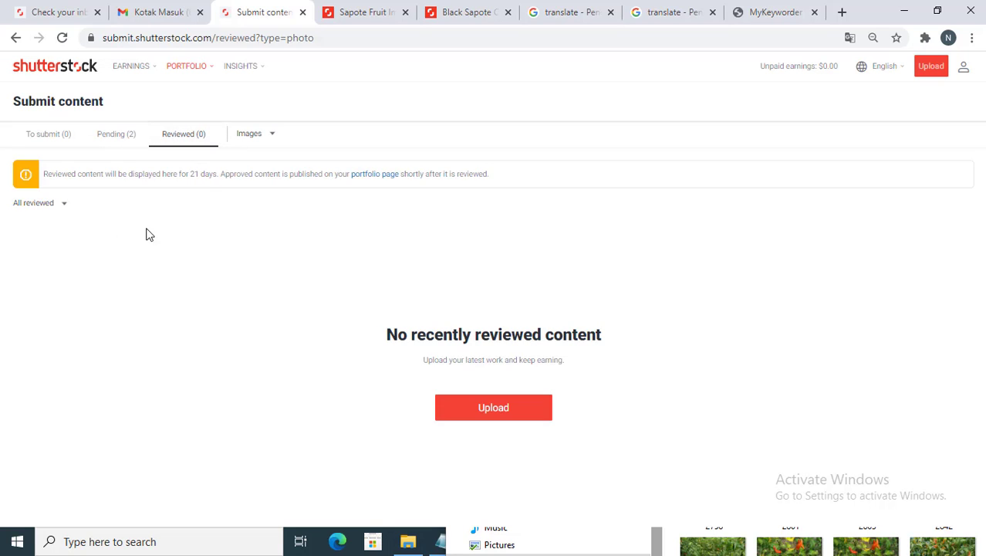
{"action": "left_click", "coordinate": [66, 205]}
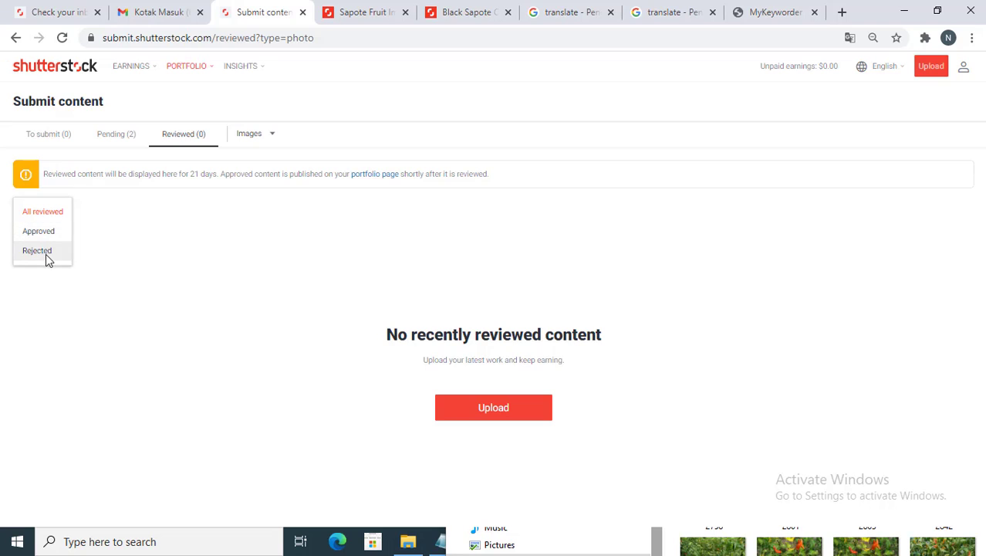
{"action": "left_click", "coordinate": [162, 262]}
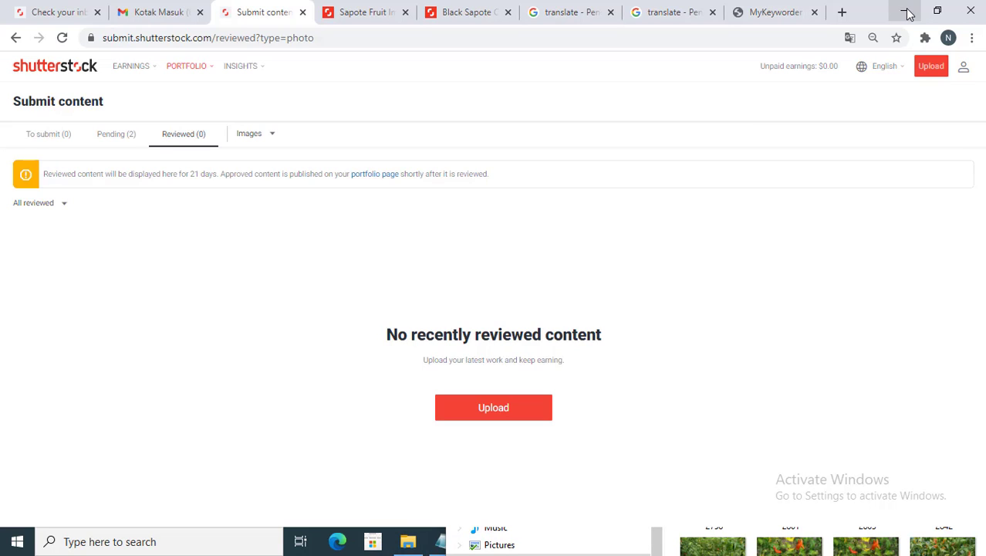
Step: Switch to the File Explorer window showing the Pictures folder and move it further into view
{"action": "left_click", "coordinate": [625, 550]}
{"action": "left_click_drag", "start_coordinate": [947, 275], "coordinate": [733, 213]}
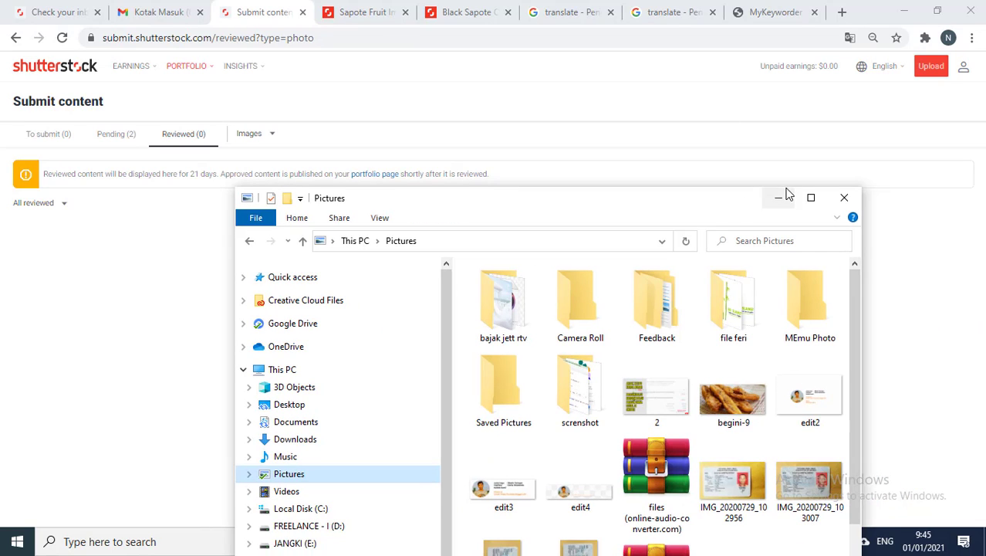